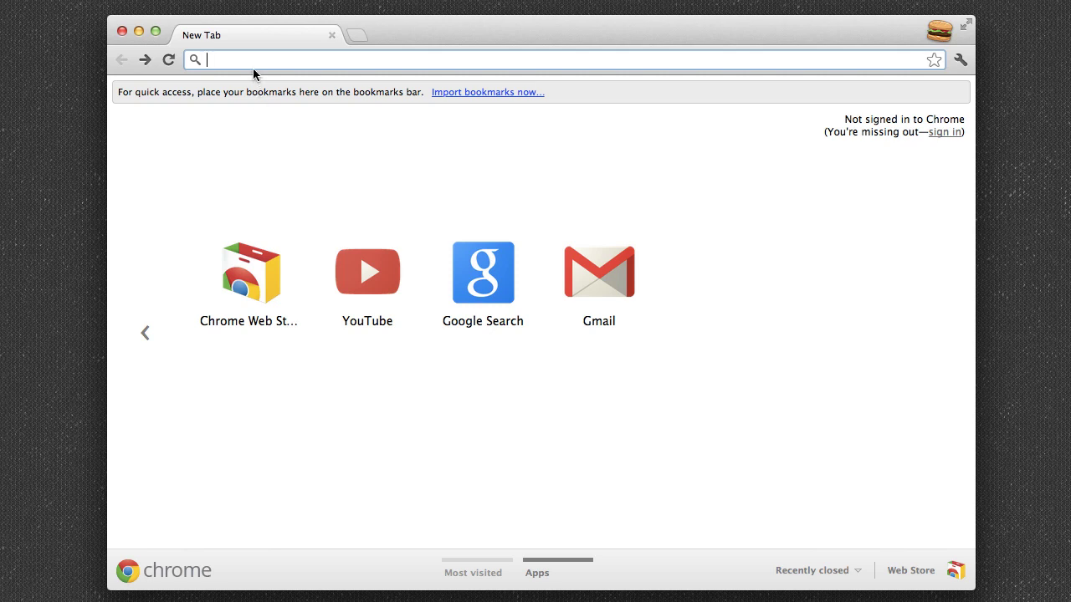
text(http)
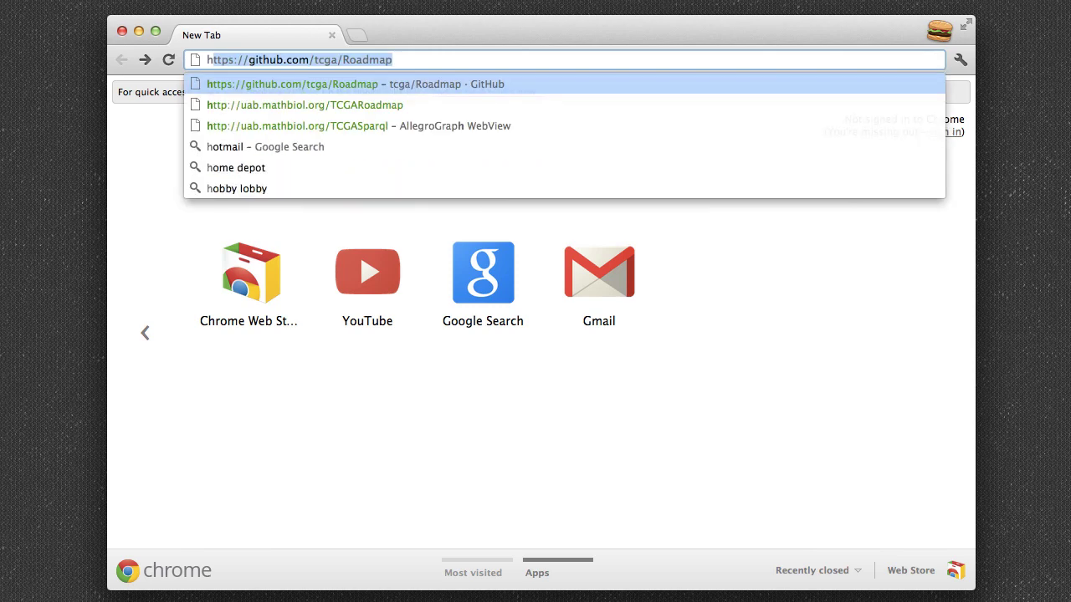
key(BackSpace)
key(BackSpace)
text(p)
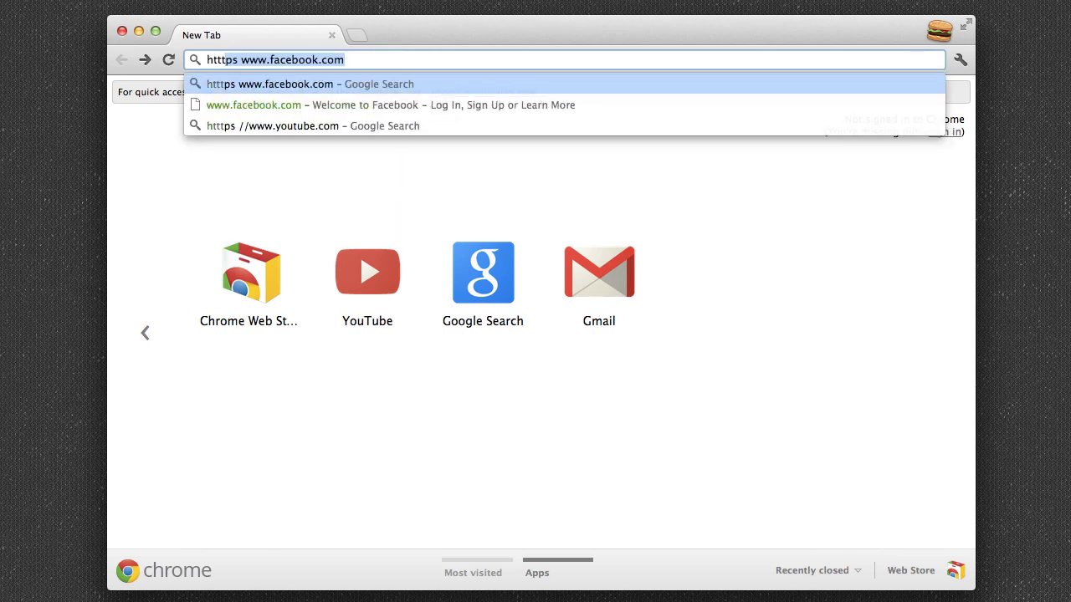
key(BackSpace)
key(BackSpace)
text(t)
key(BackSpace)
text(ps:/)
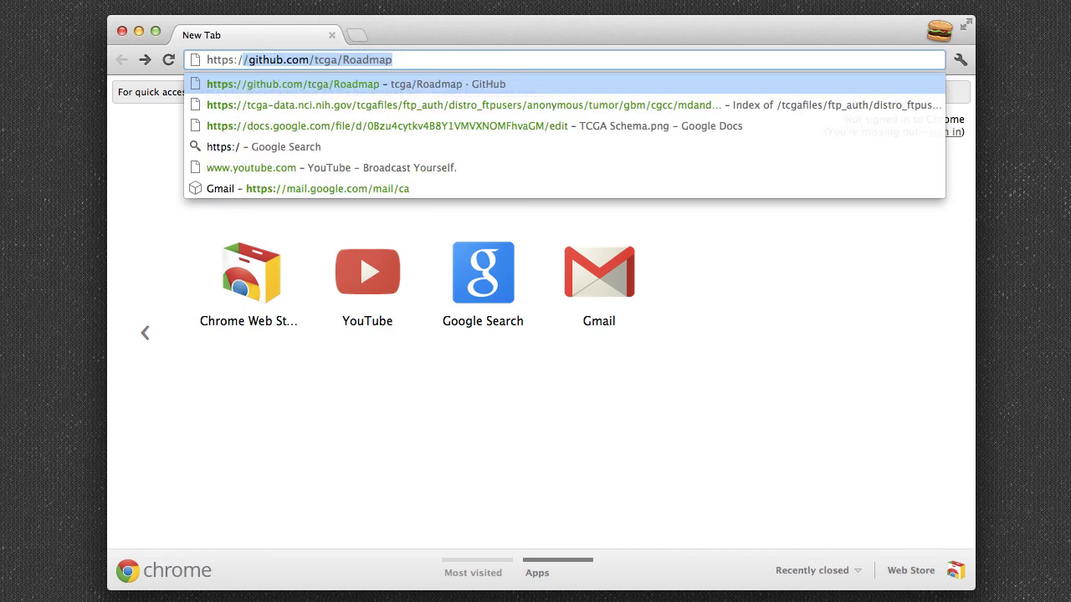
key(Return)
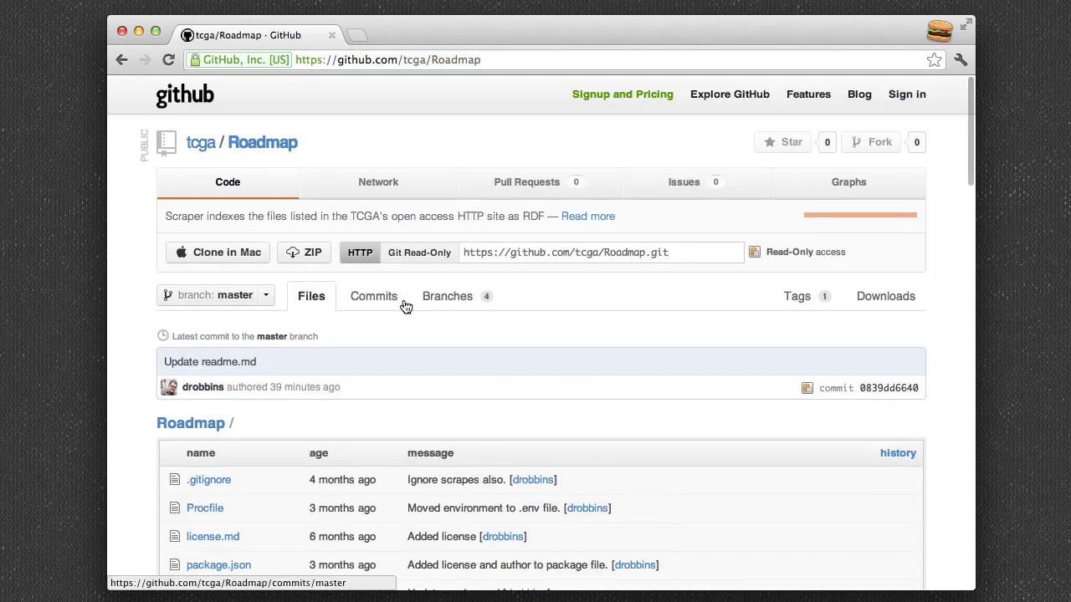
Step: Look through the repository's file list and readme, including the schema, types, properties and installation sections
scroll(404, 303, down, 3)
scroll(404, 303, down, 2)
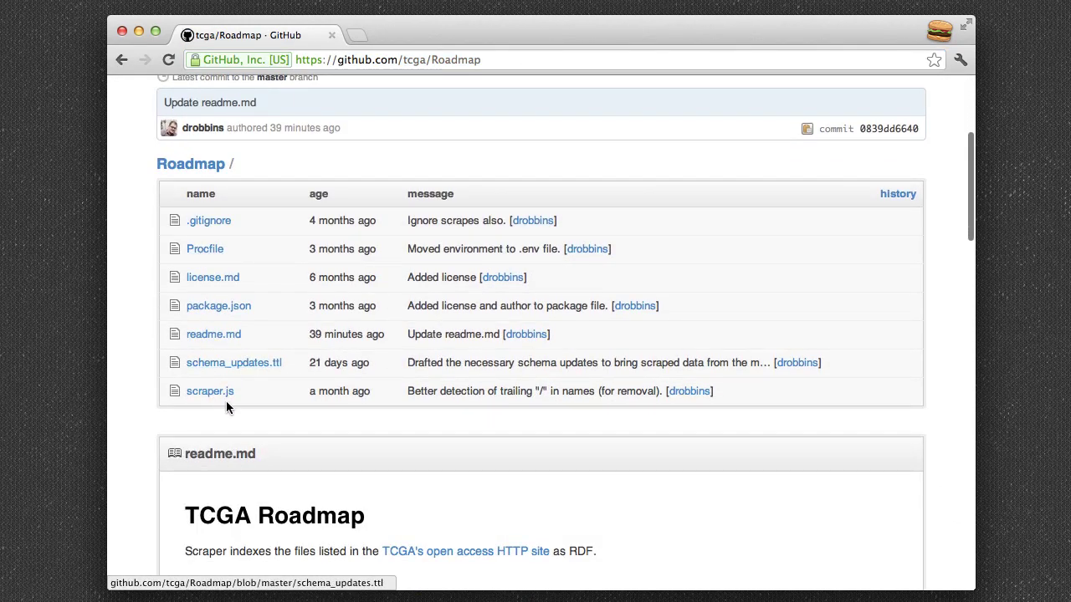
scroll(343, 366, down, 4)
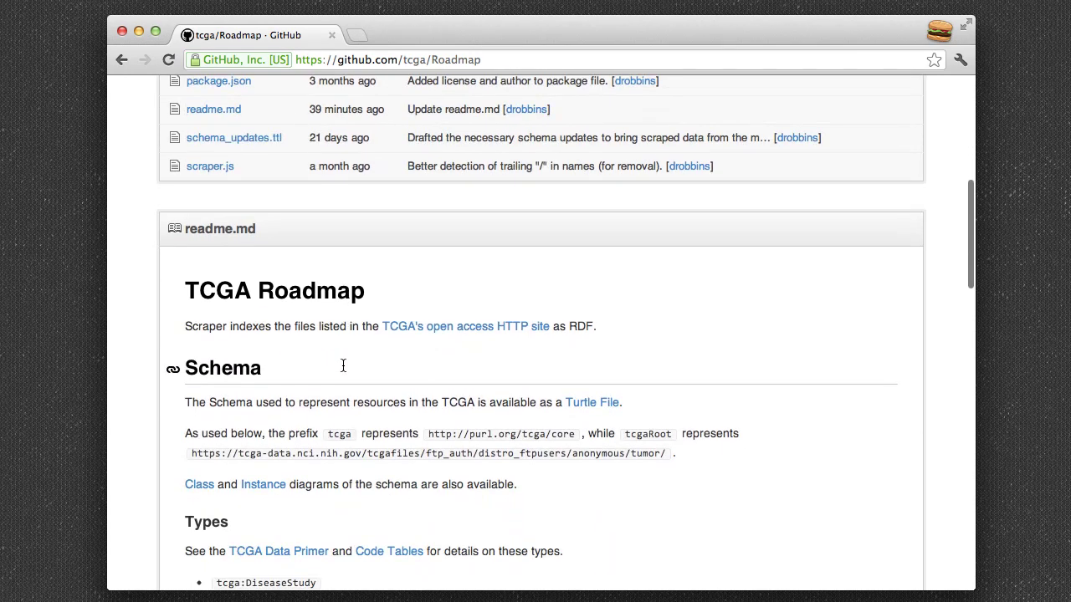
scroll(343, 366, down, 3)
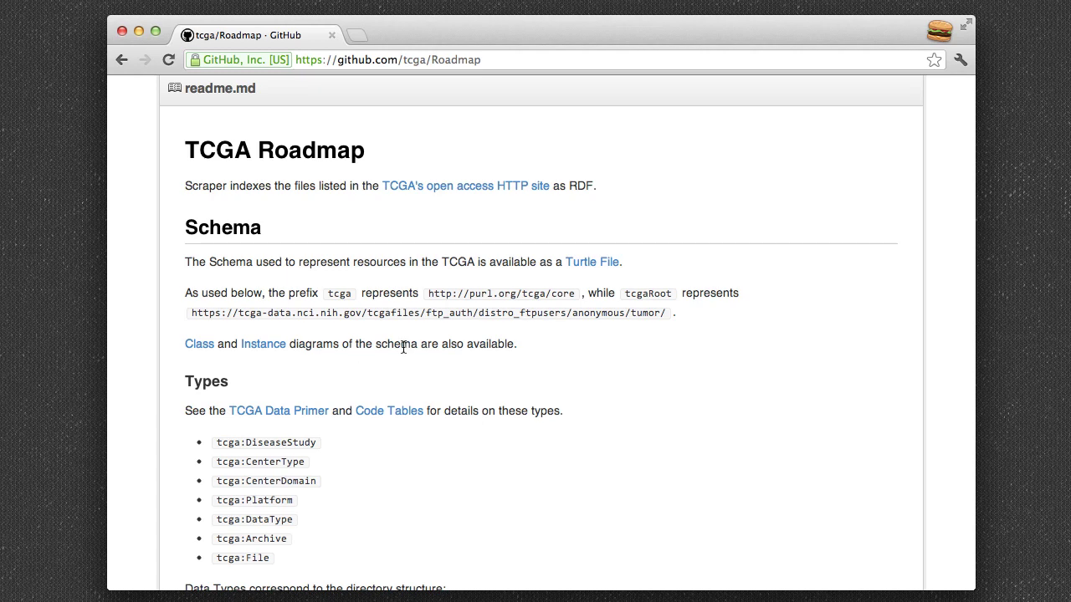
scroll(402, 352, down, 7)
scroll(402, 352, down, 10)
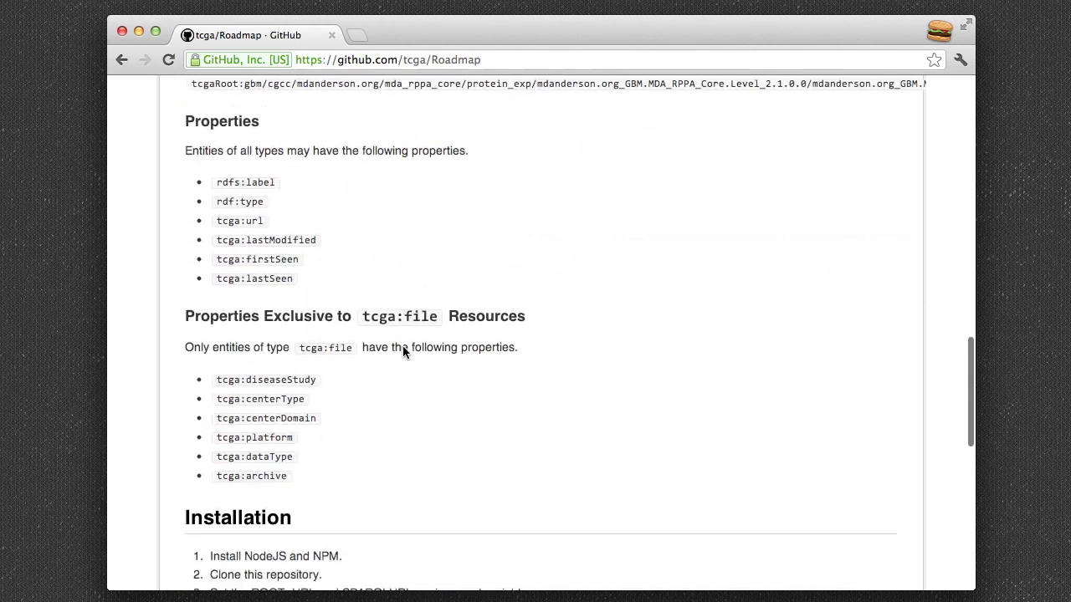
scroll(403, 346, down, 1)
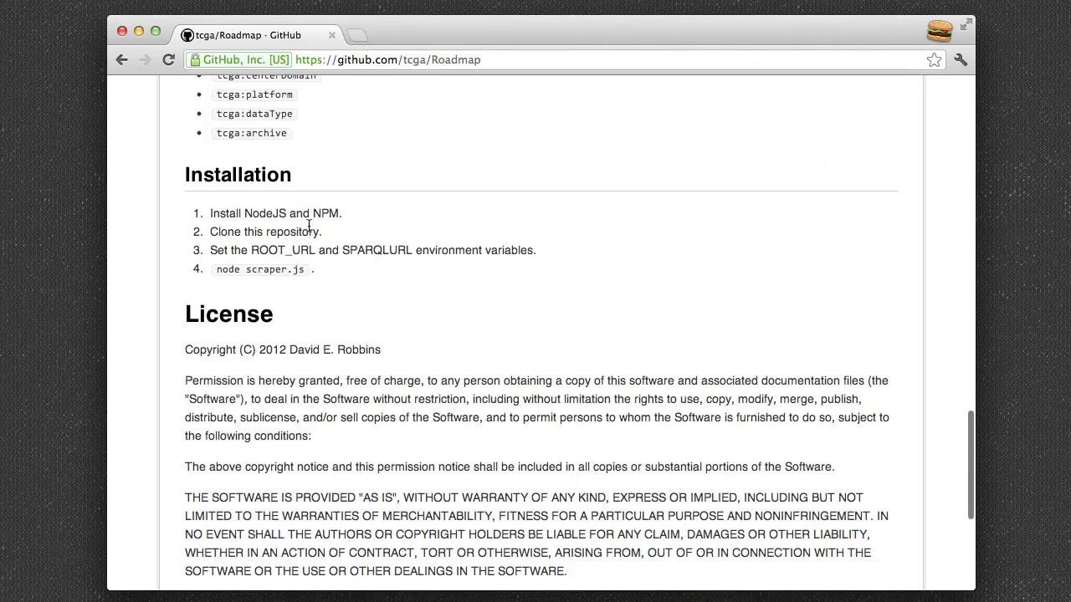
scroll(519, 288, up, 6)
scroll(525, 289, up, 14)
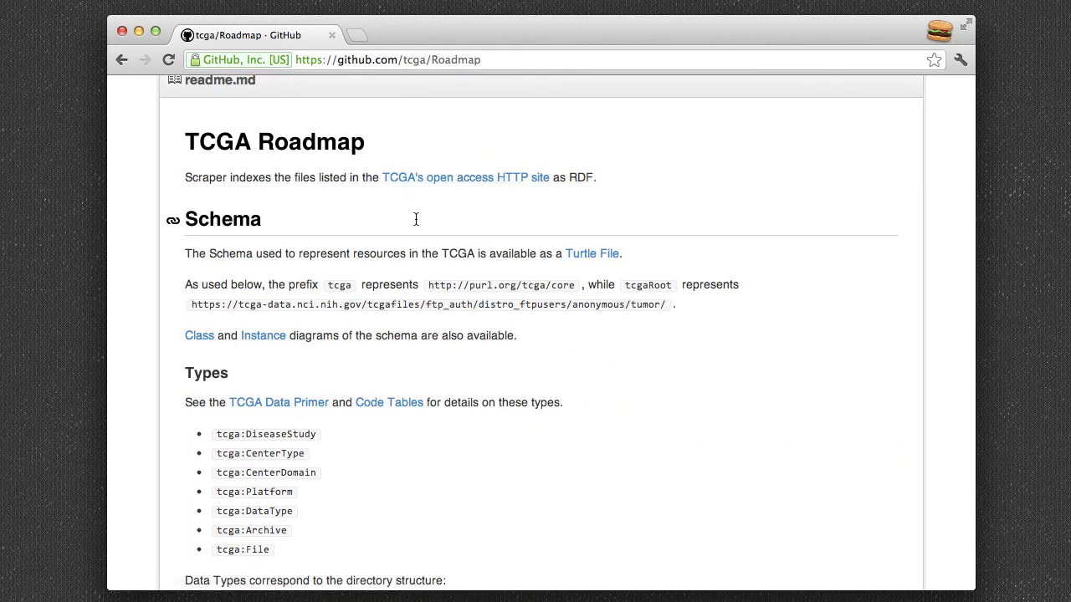
Step: Open the readme's link to TCGA's open access HTTP site in a new tab and highlight the domain tcga-data.nci.nih.gov in its address
right_click(429, 184)
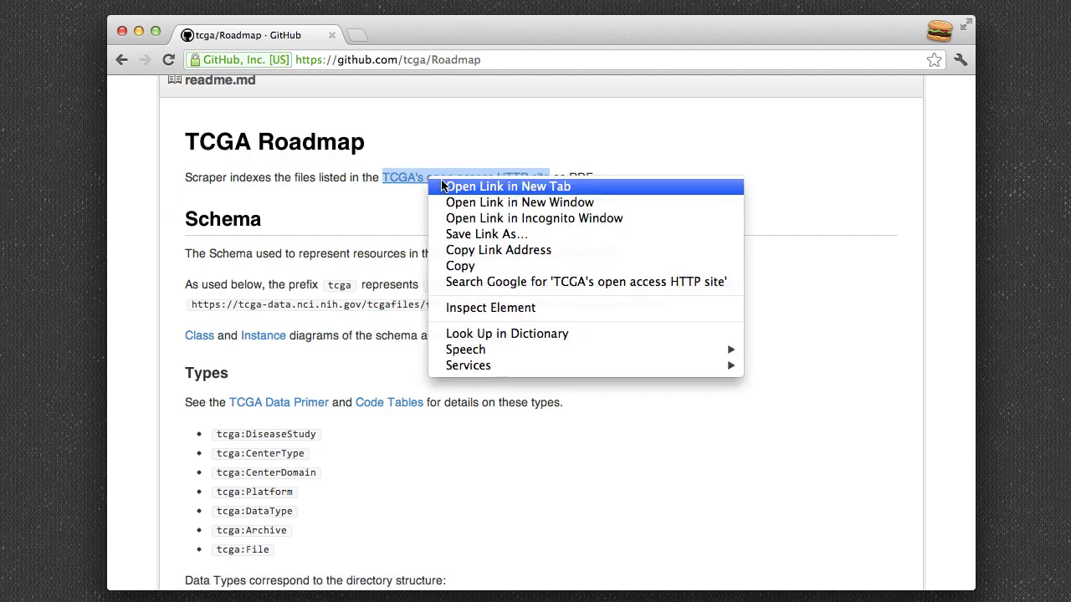
click(472, 189)
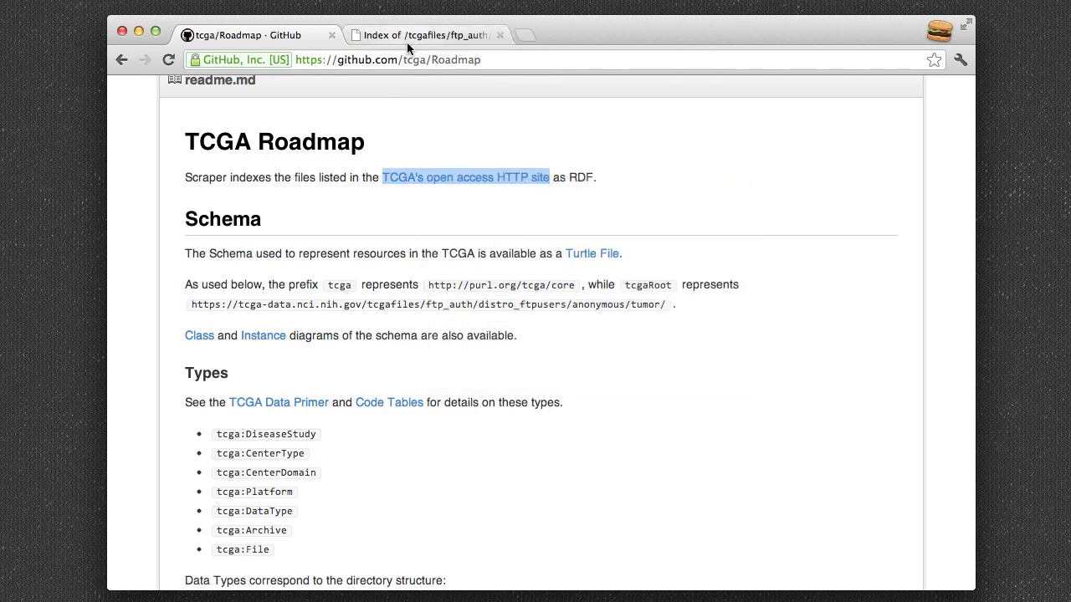
click(406, 38)
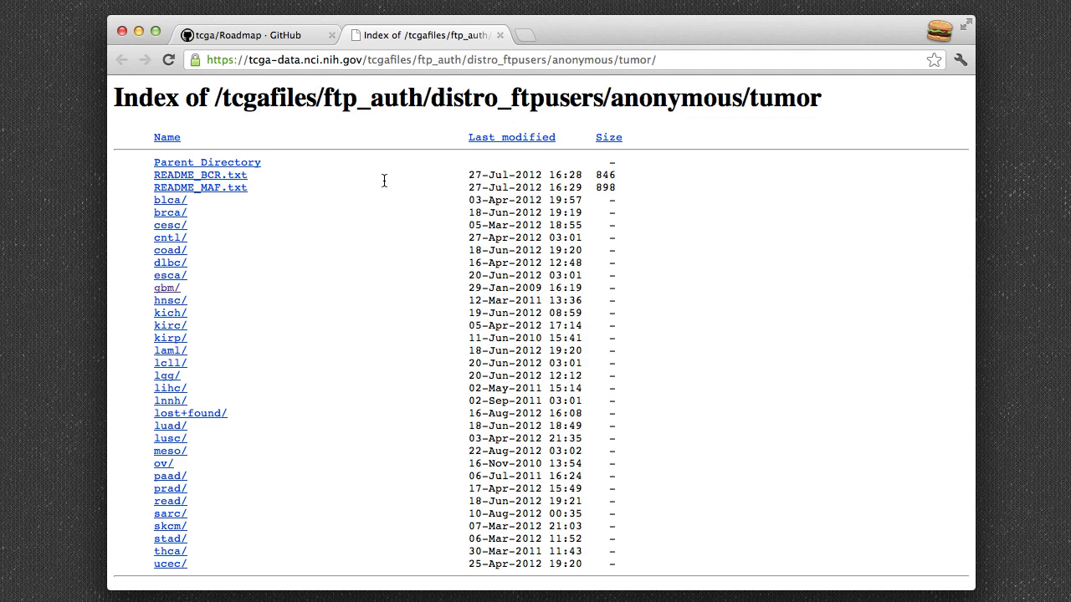
drag(248, 60, 362, 61)
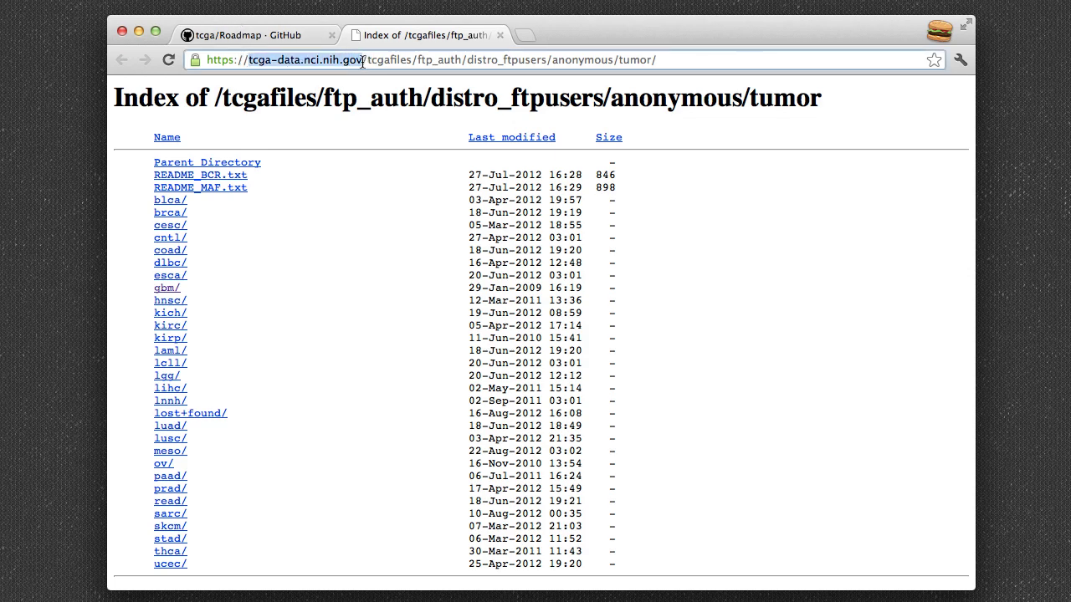
click(301, 276)
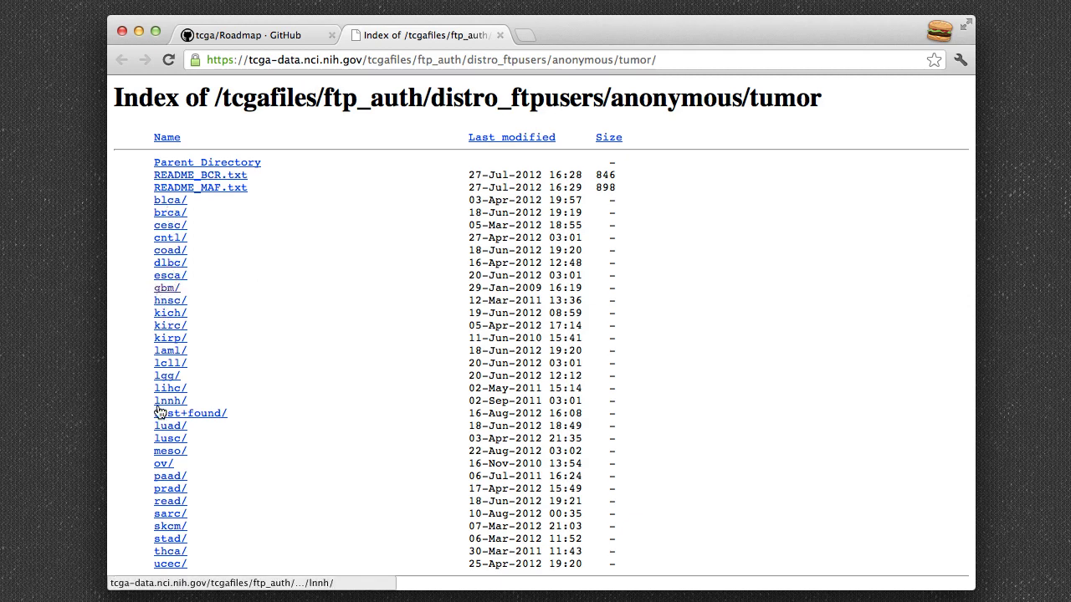
Step: Browse through gbm, cgcc, mdanderson.org, mda_rppa_core and protein_exp into the mdanderson.org_GBM.MDA_RPPA_Core.Level_3.1.0.0 folder
click(170, 289)
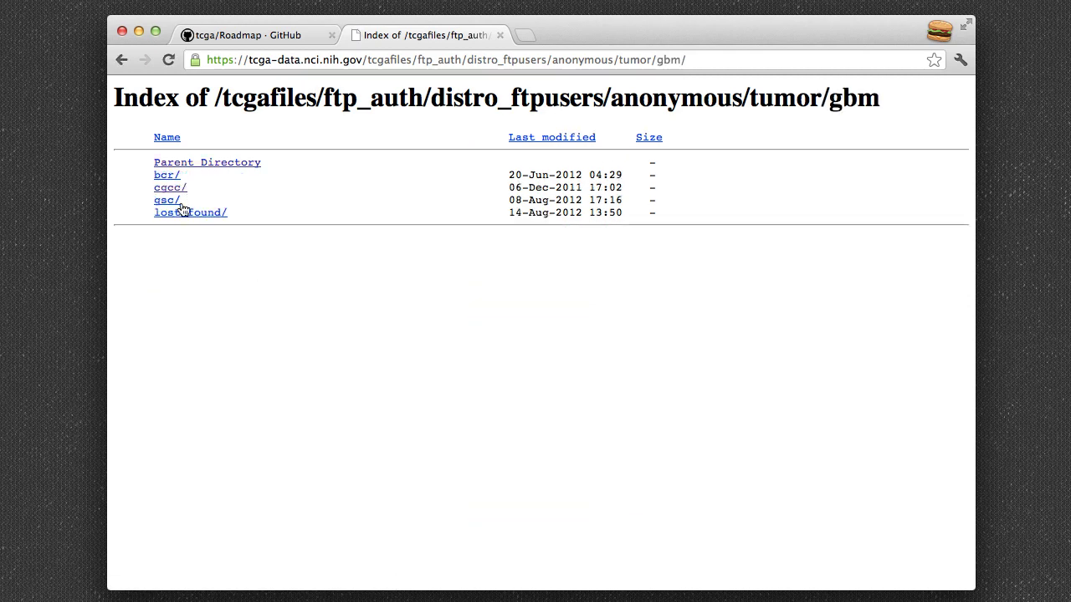
click(172, 189)
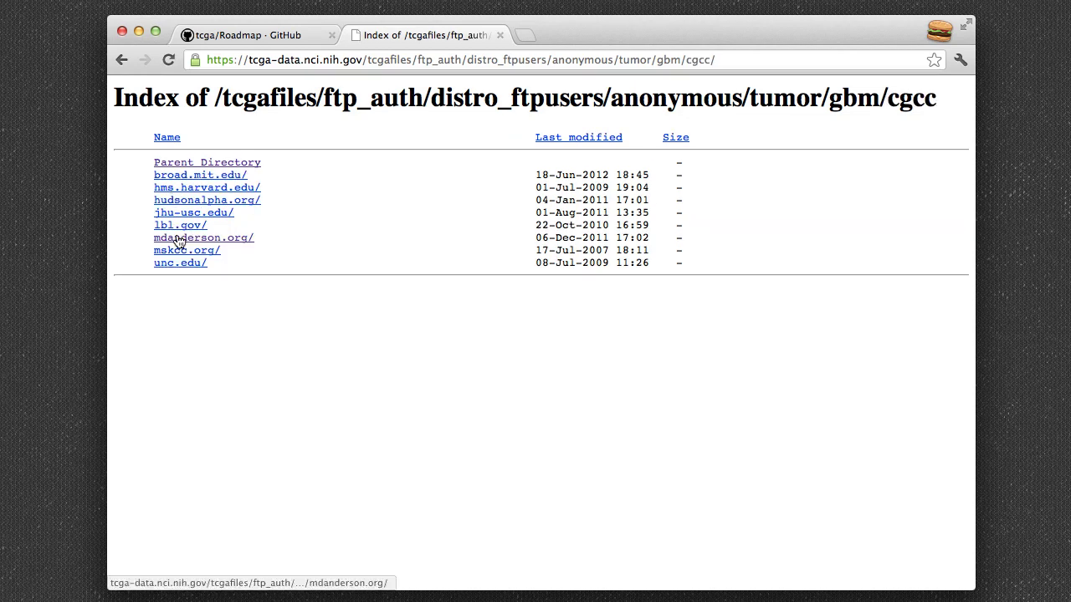
click(178, 240)
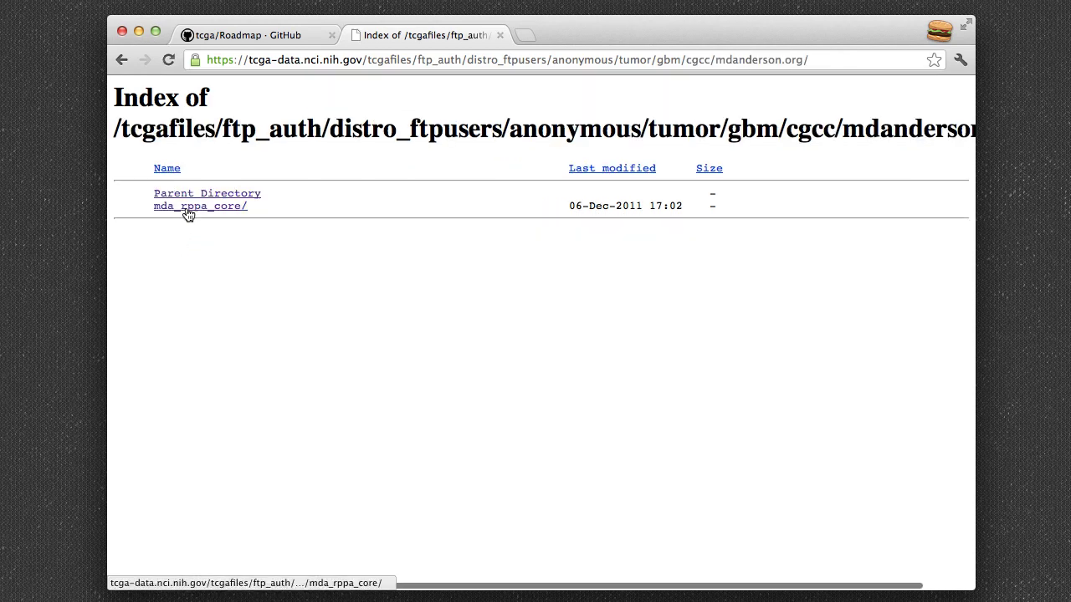
click(189, 213)
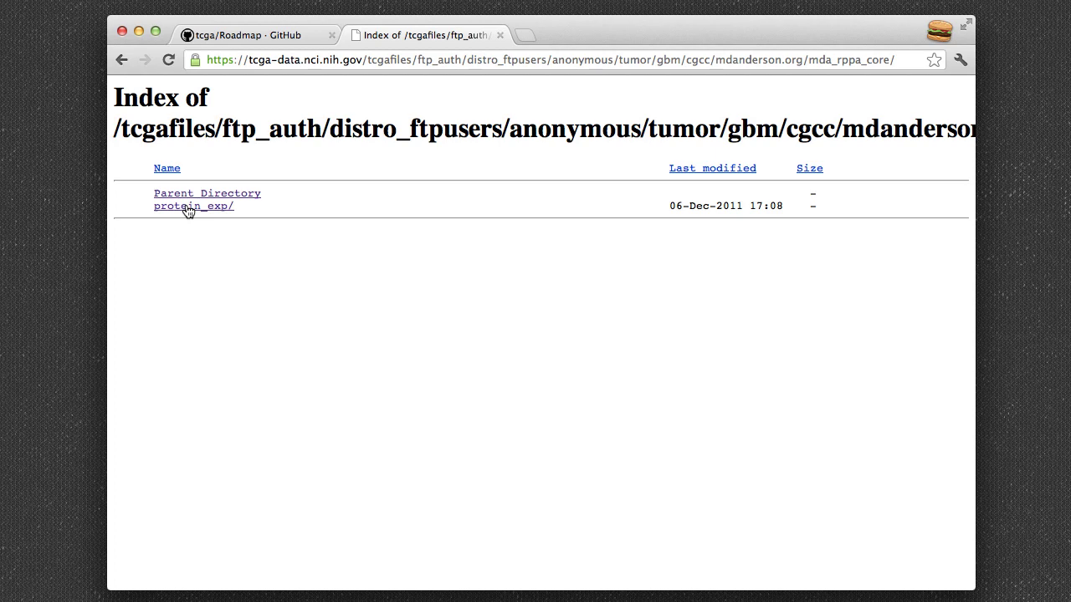
click(187, 207)
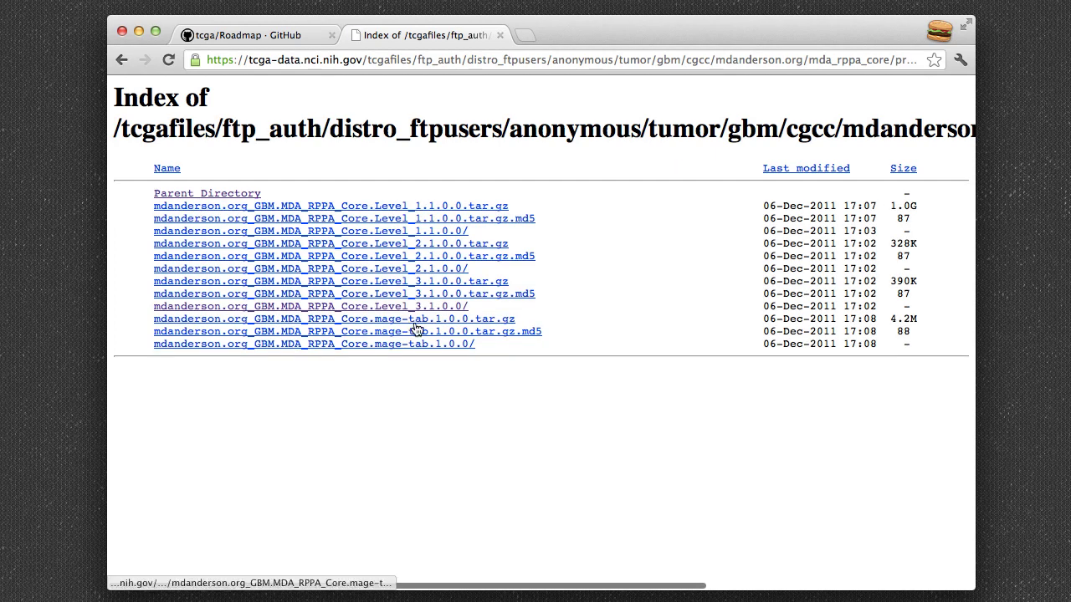
click(420, 308)
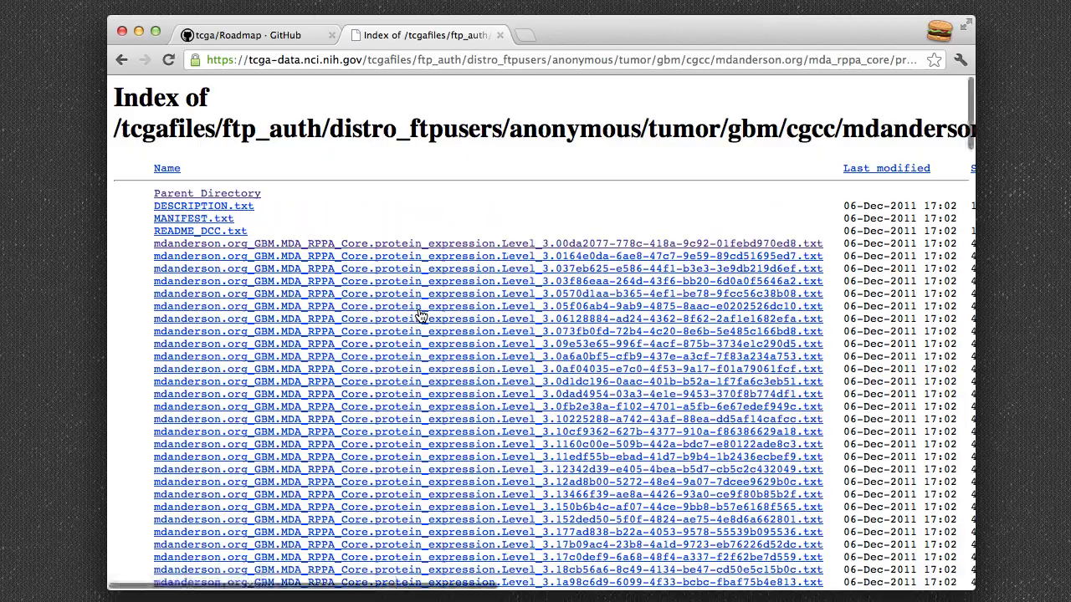
scroll(549, 251, down, 15)
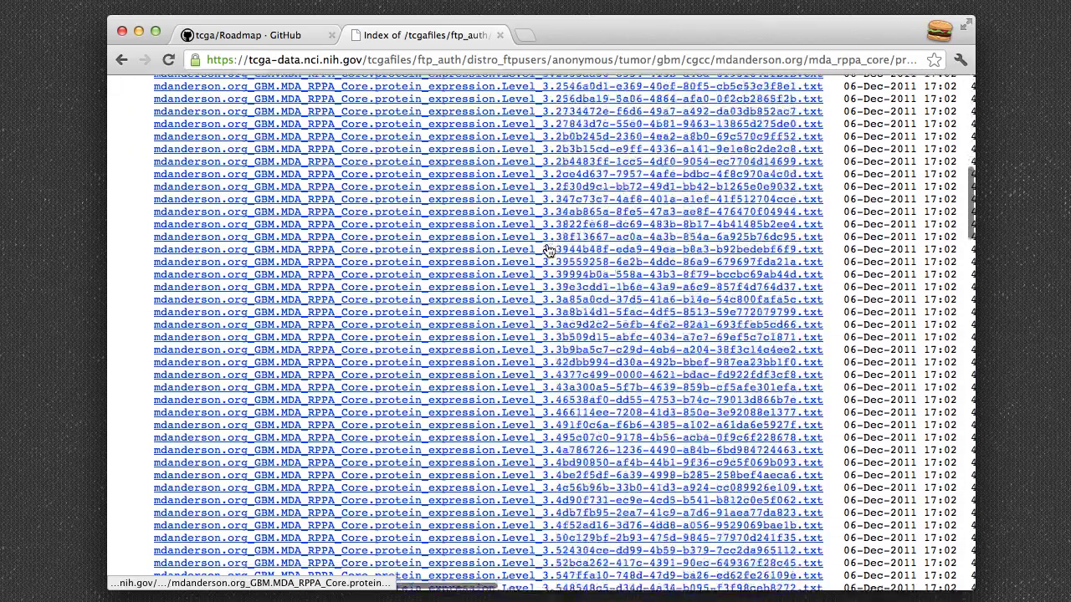
scroll(549, 251, down, 15)
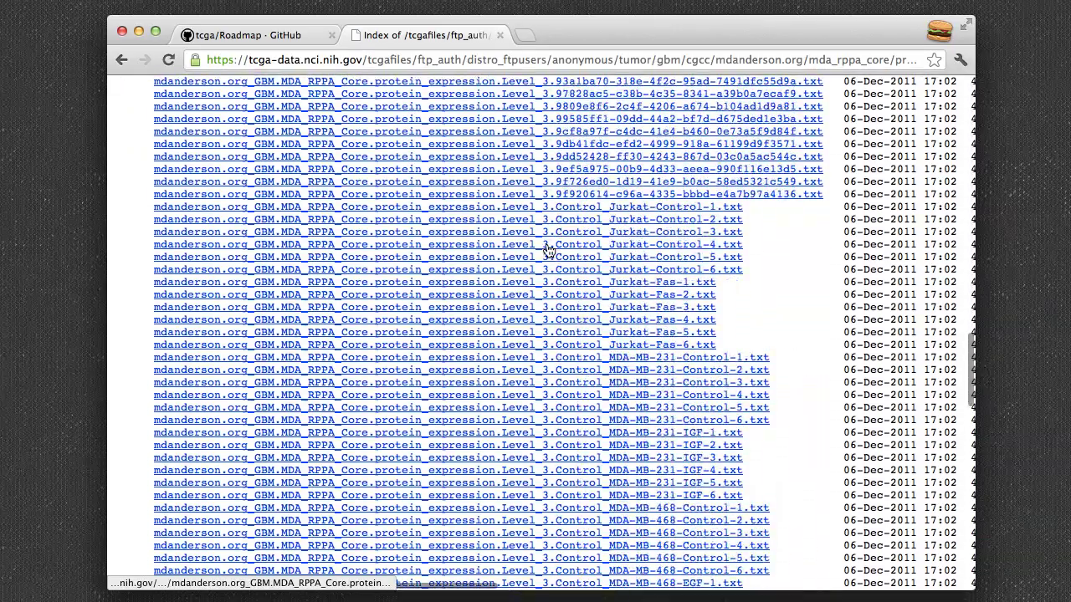
scroll(549, 251, up, 3)
scroll(548, 251, up, 3)
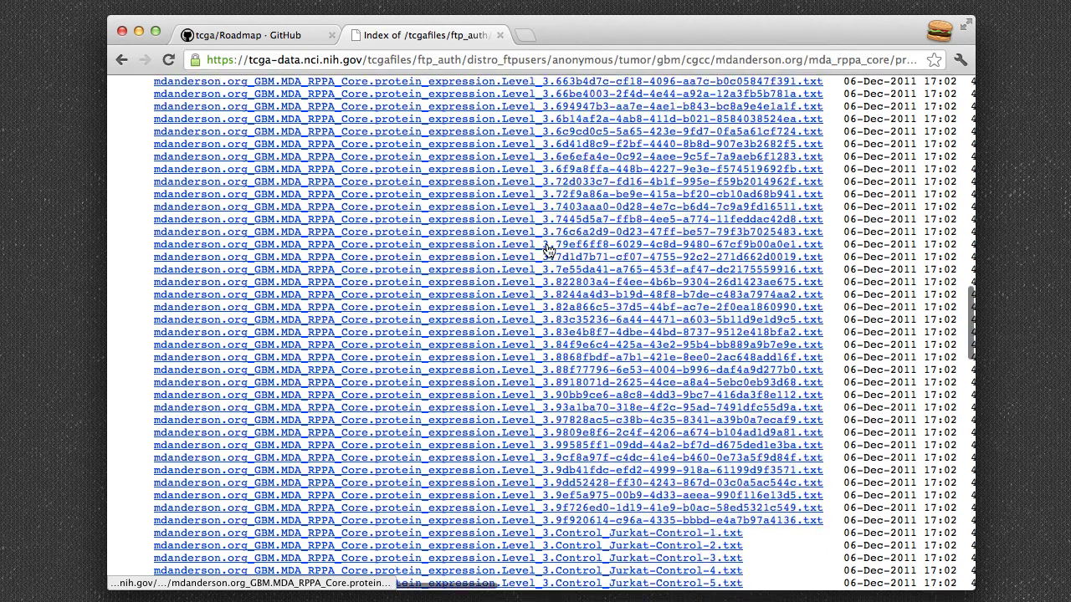
click(615, 271)
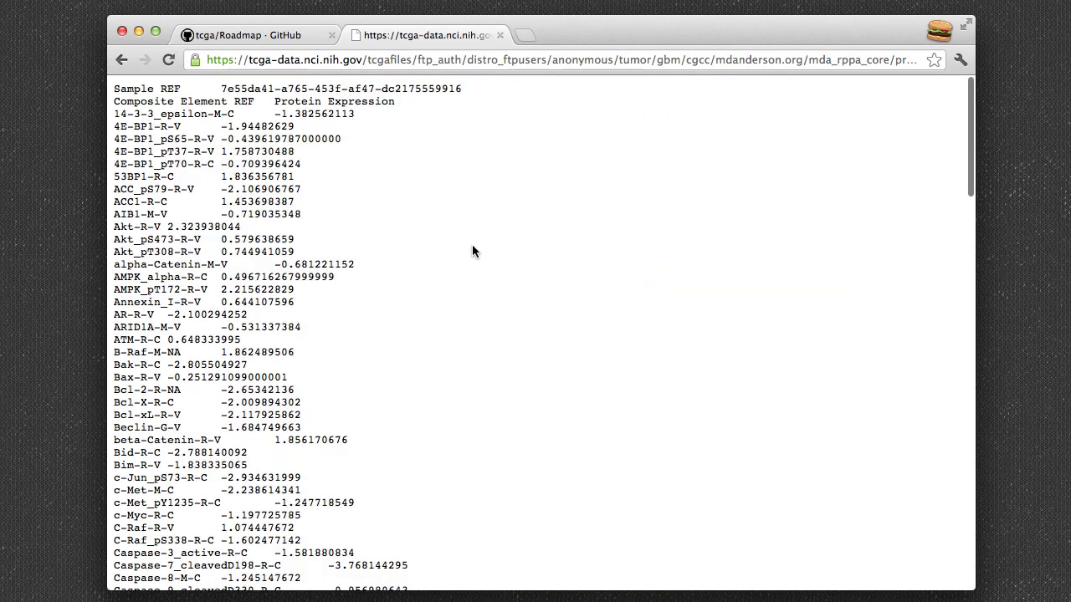
scroll(342, 179, down, 20)
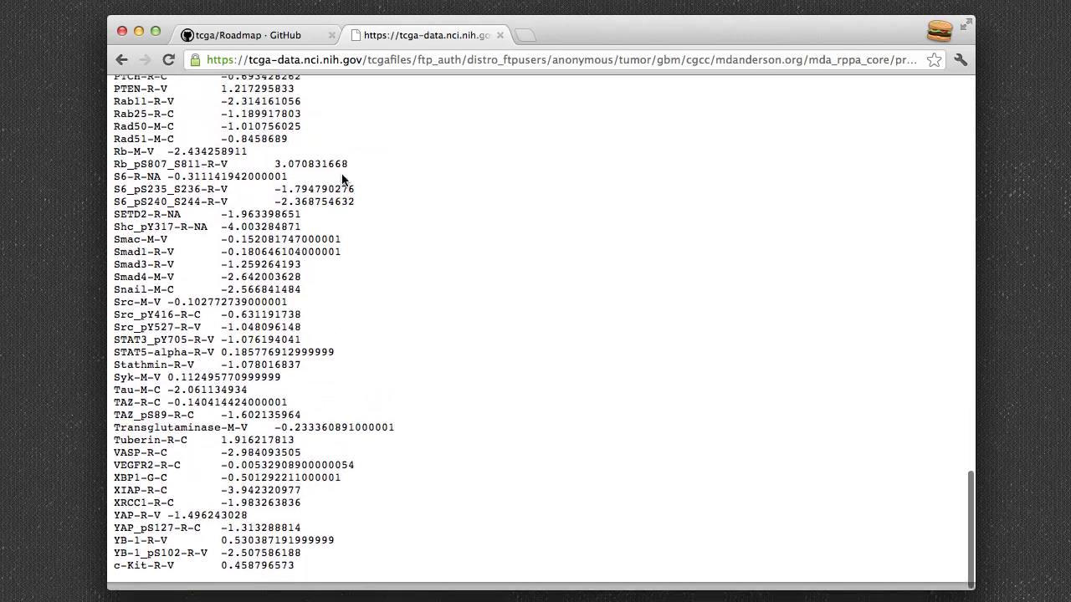
scroll(342, 179, up, 20)
scroll(341, 173, up, 5)
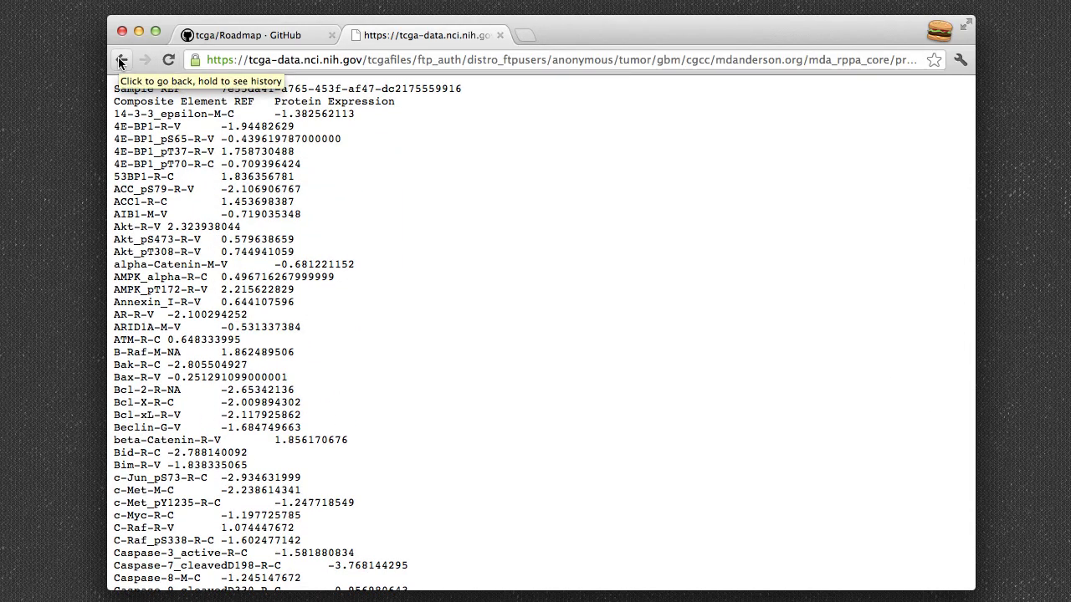
Step: Go back from the data file to the mda_rppa_core directory and close the TCGA site's tab
click(120, 60)
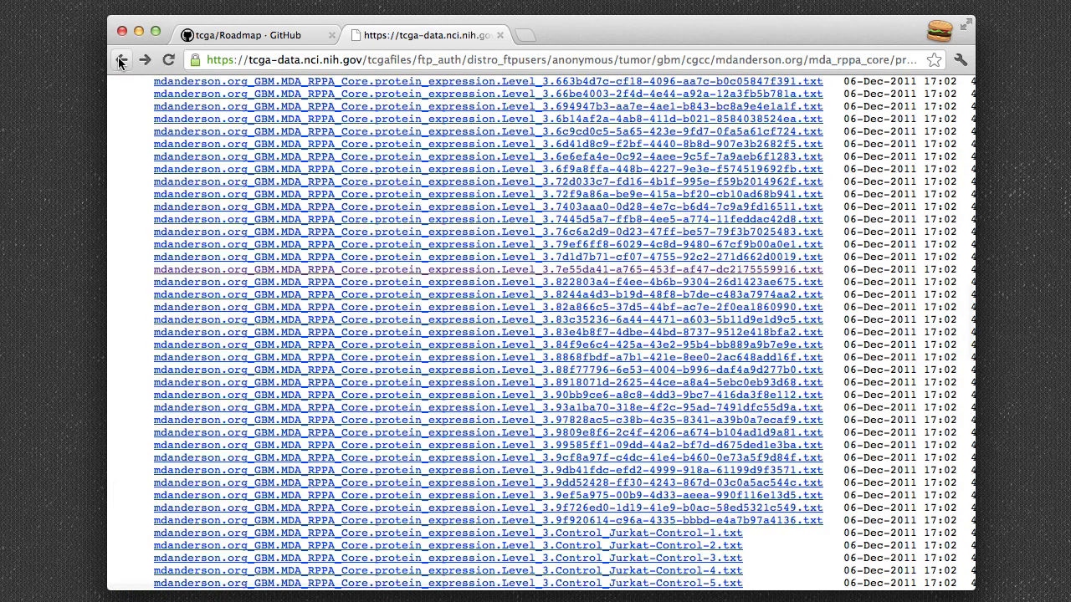
click(120, 60)
click(120, 60)
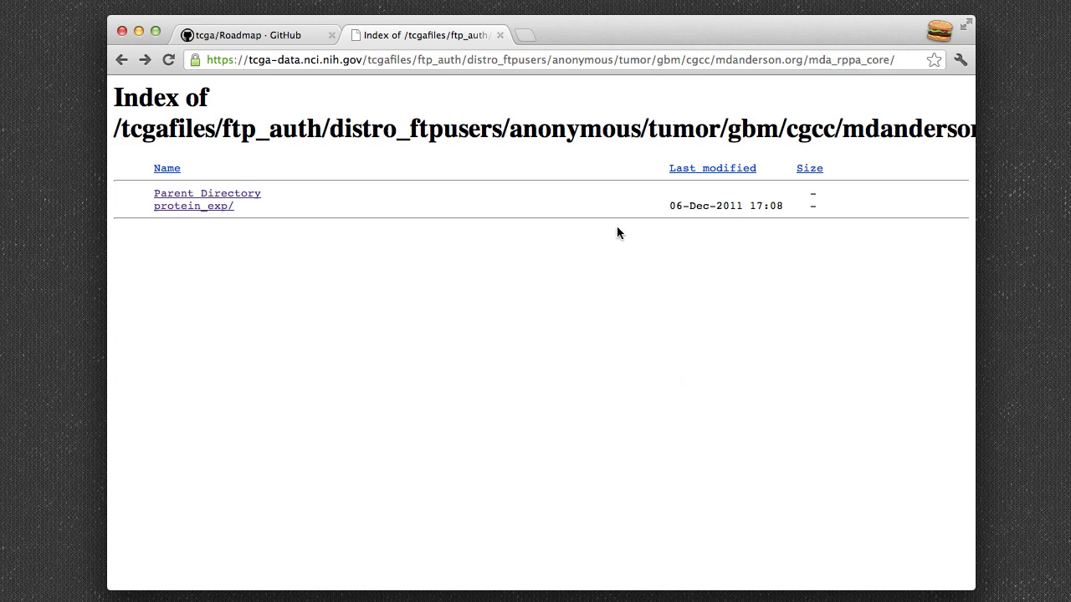
click(500, 35)
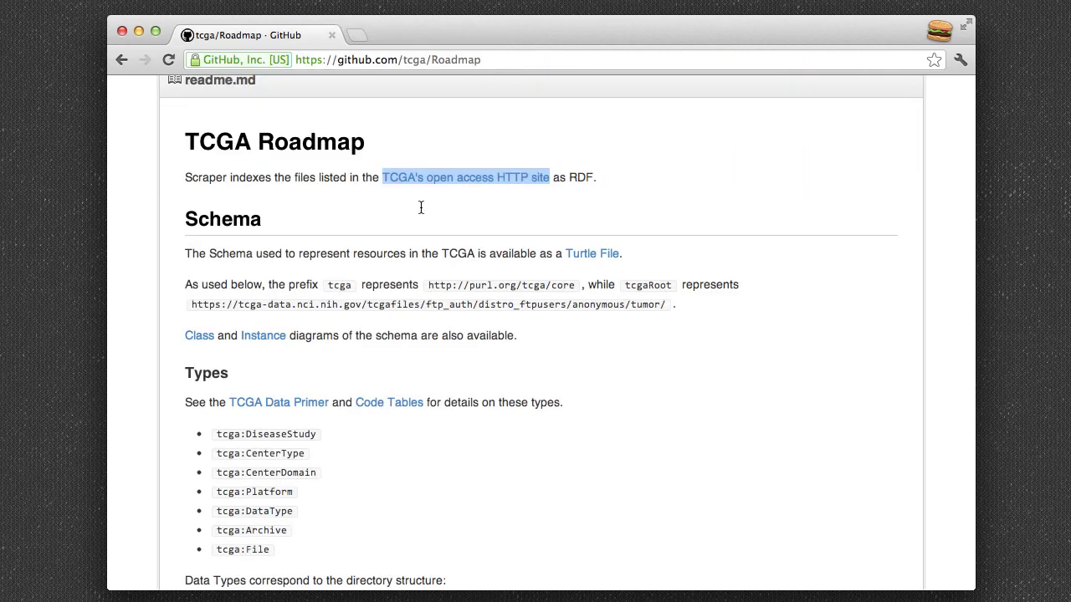
Step: View the class diagram of the schema linked in the readme and return to the repository page
click(206, 343)
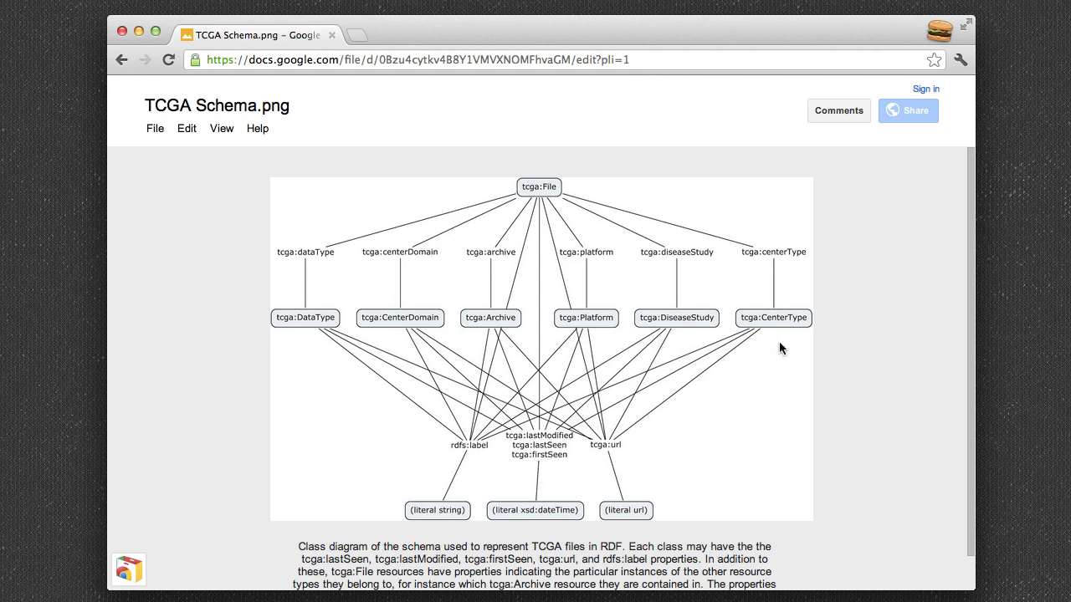
click(122, 57)
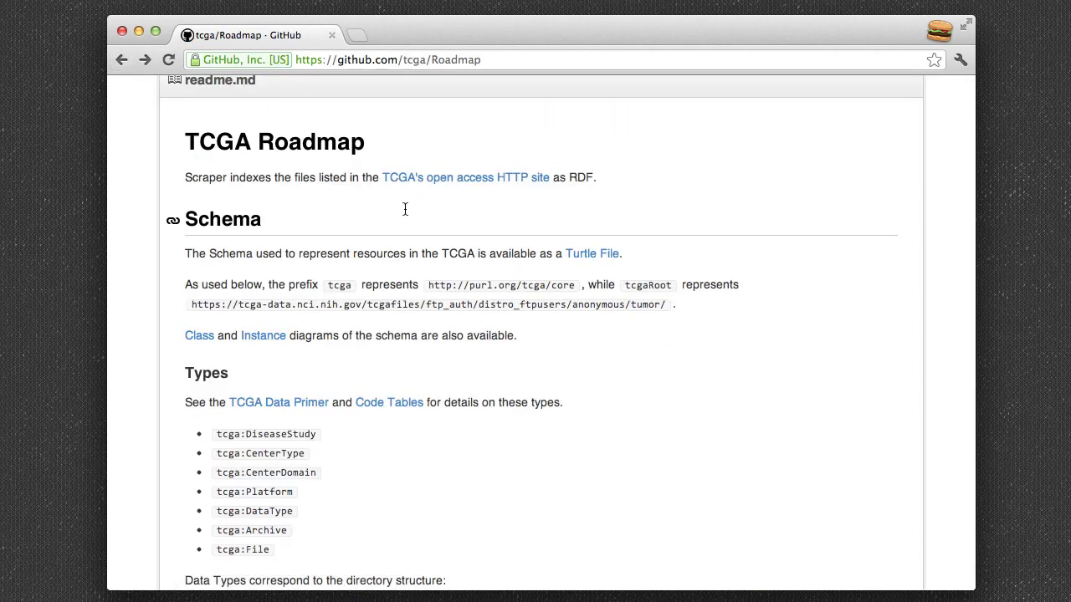
Step: Open the web page uab.mathbiol.org/TCGASparql in place of the repository page
click(421, 60)
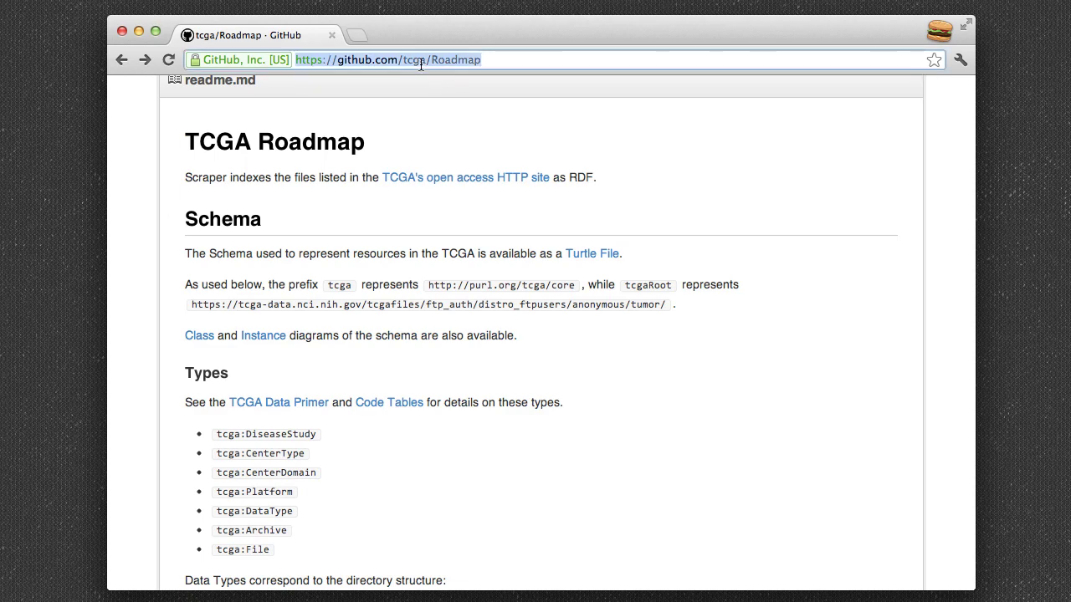
text(uab)
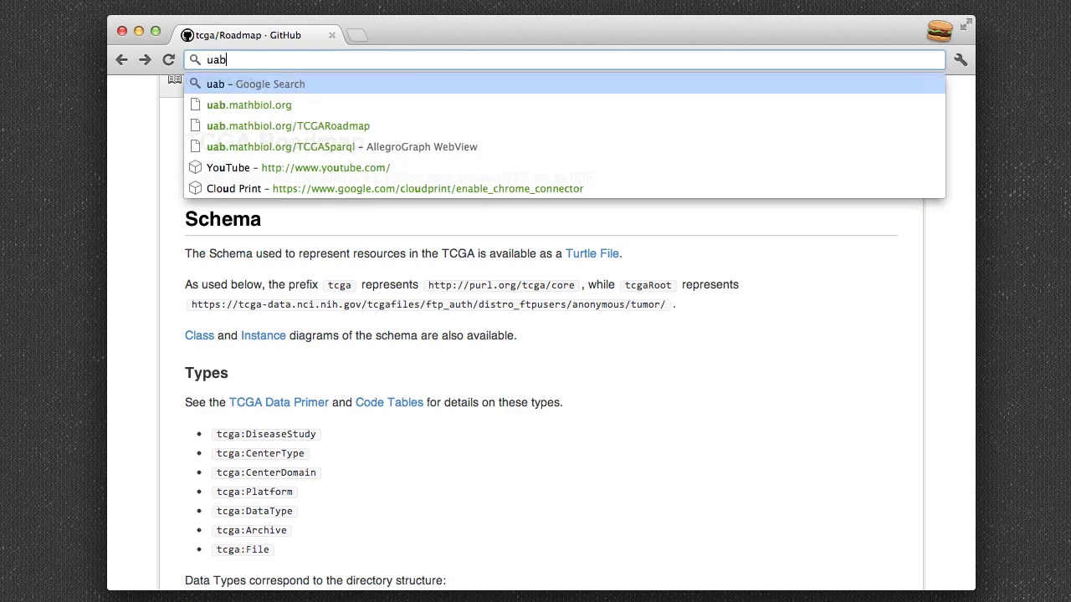
text(.mathbiol.)
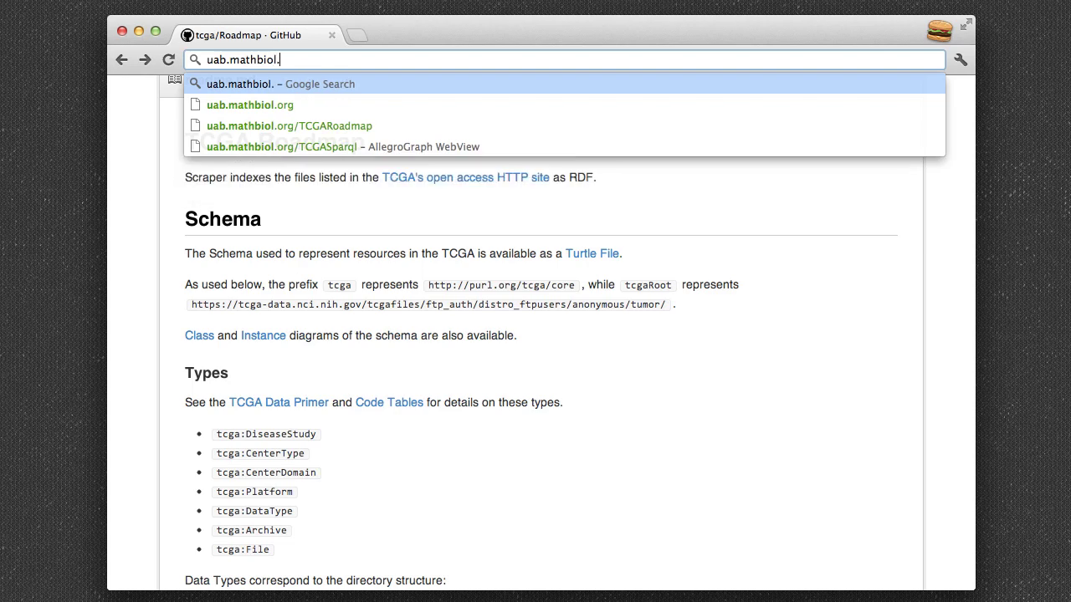
text(org/)
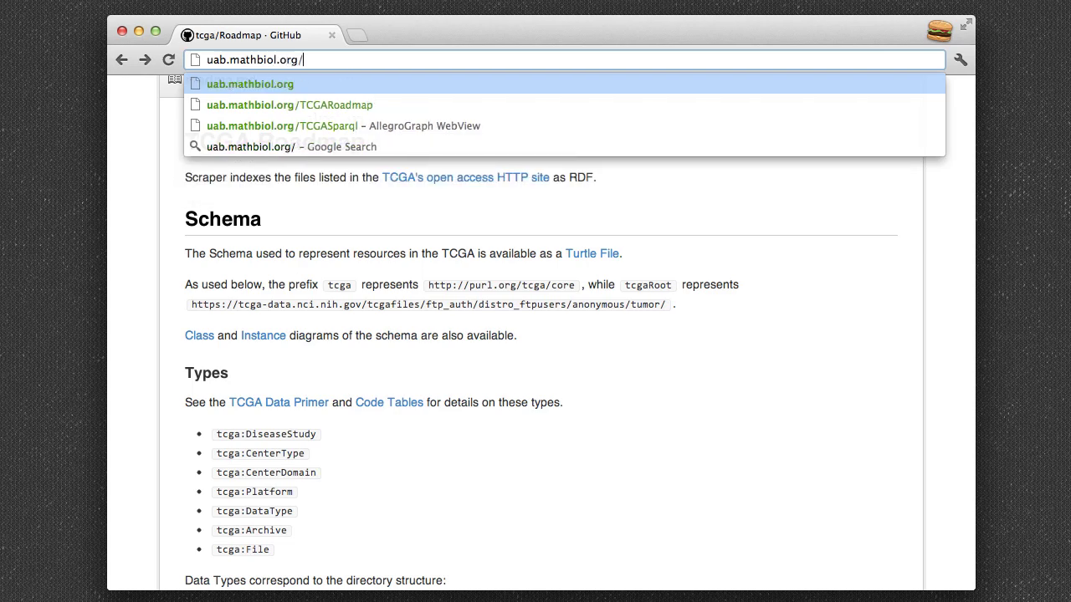
text(TCGA)
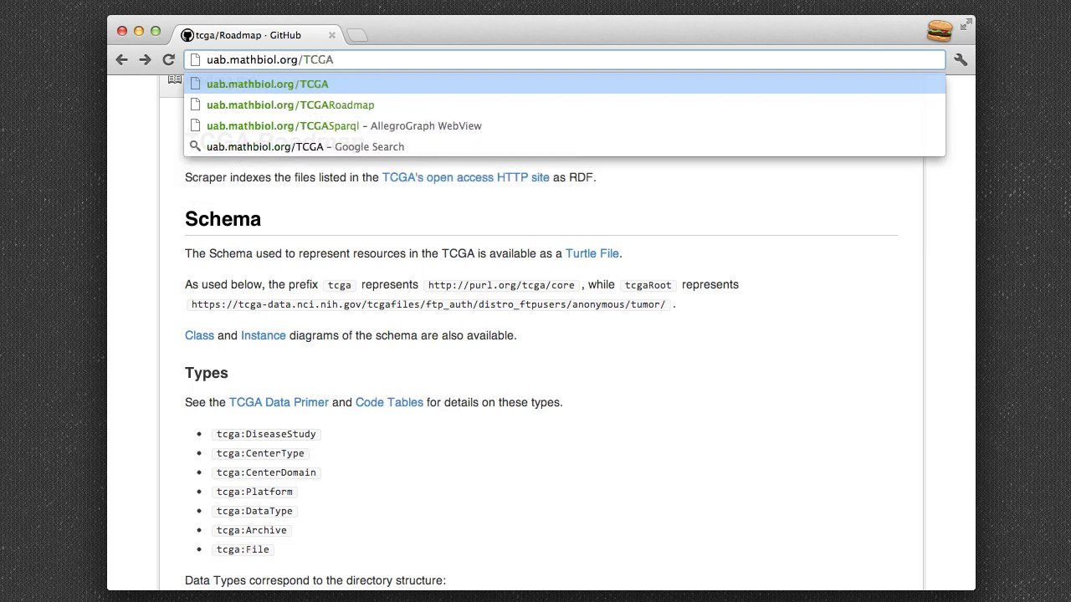
text(Sparql)
key(Return)
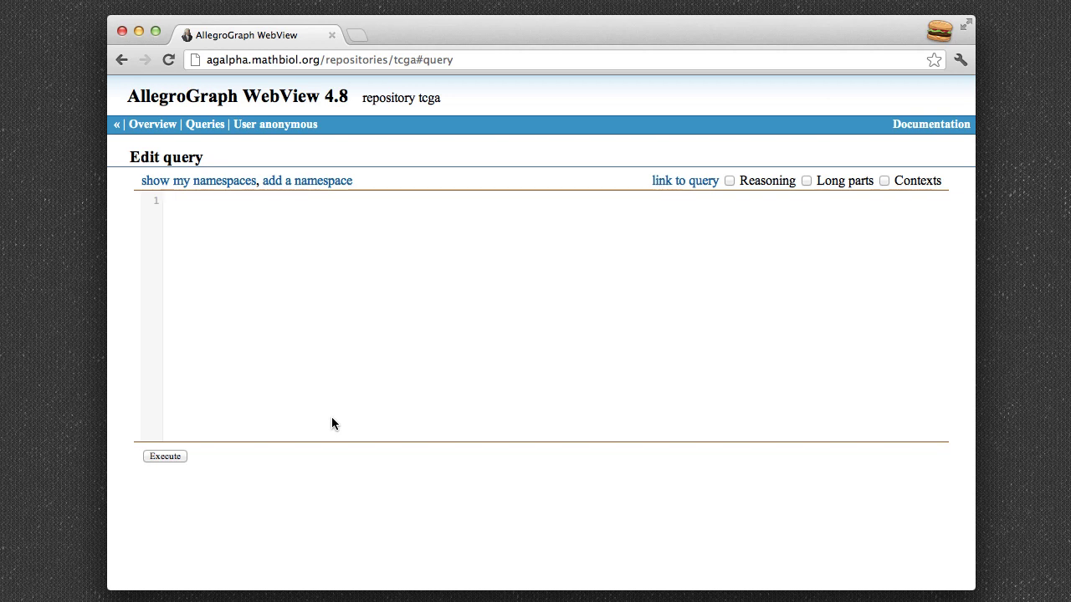
Step: Begin a SPARQL query with the line "select distinct ?type where {"
text(select ?ty)
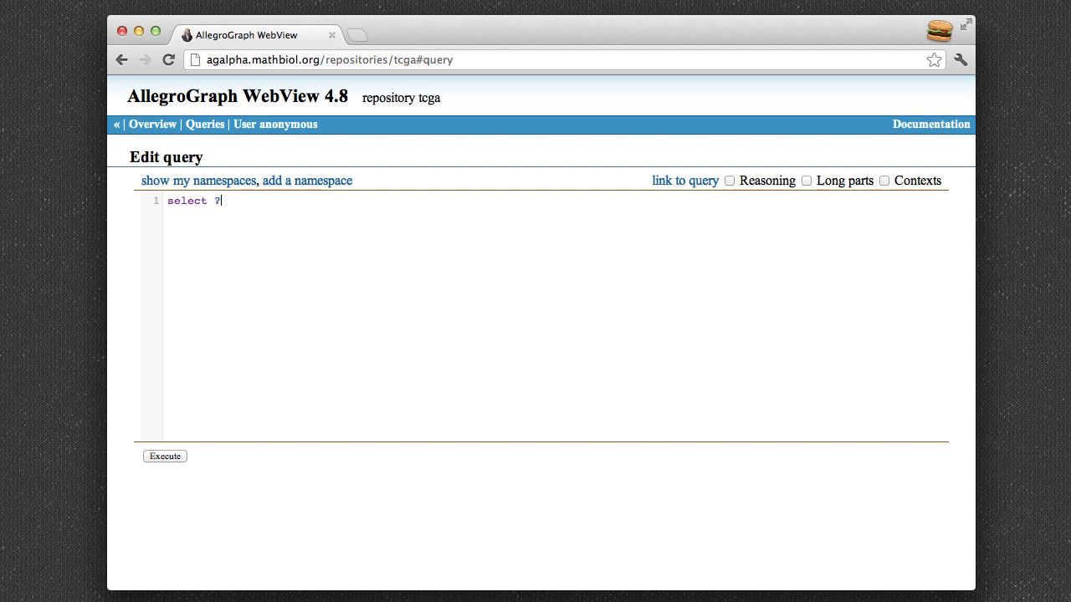
text(istinct t)
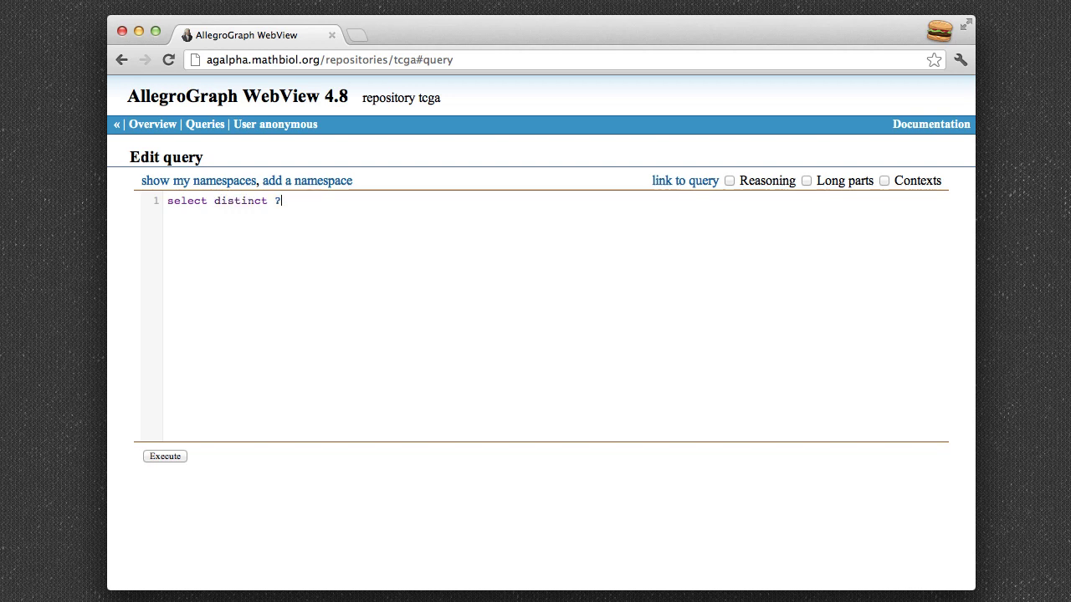
text(type where {)
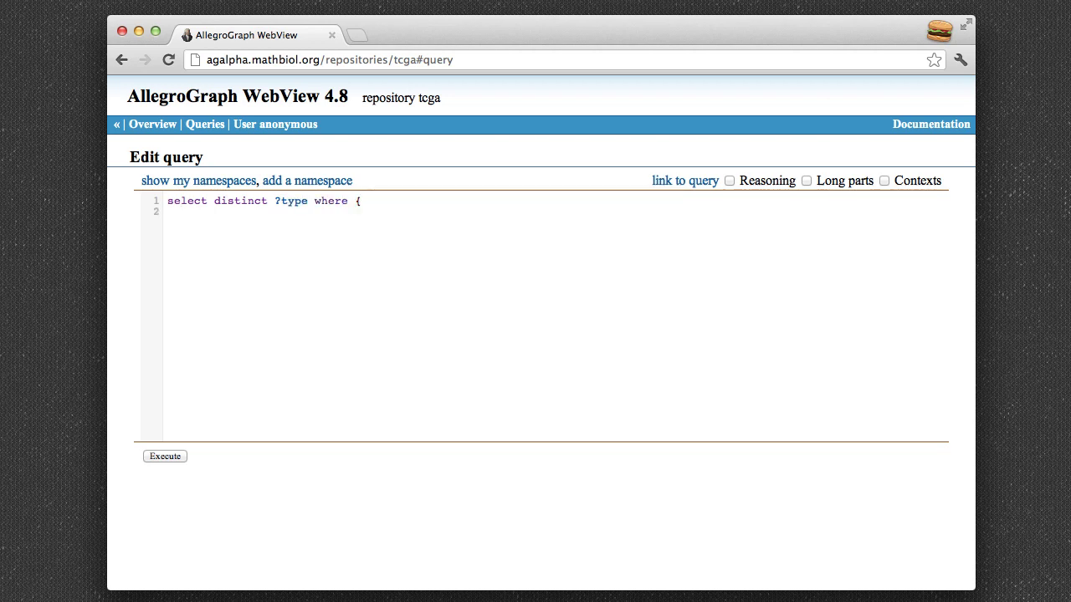
Step: Add the triple pattern "?s rdf:type ?type ." as the second line of the query
text(tcga:)
key(BackSpace)
key(BackSpace)
key(BackSpace)
key(BackSpace)
key(BackSpace)
key(BackSpace)
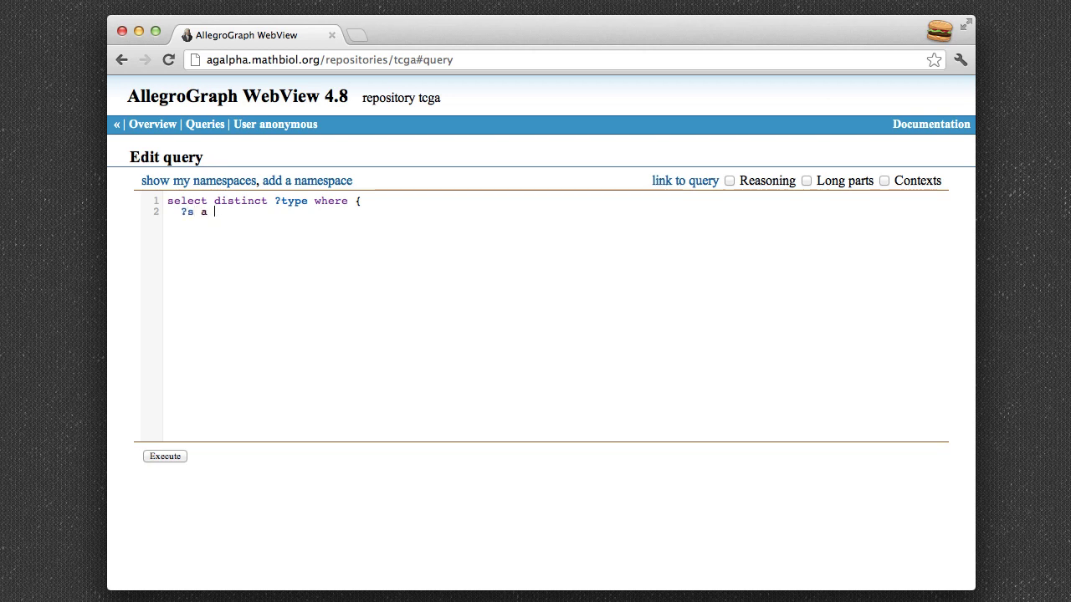
text(?s a ?ty[e)
key(BackSpace)
text(rdf:type ?type .)
click(314, 209)
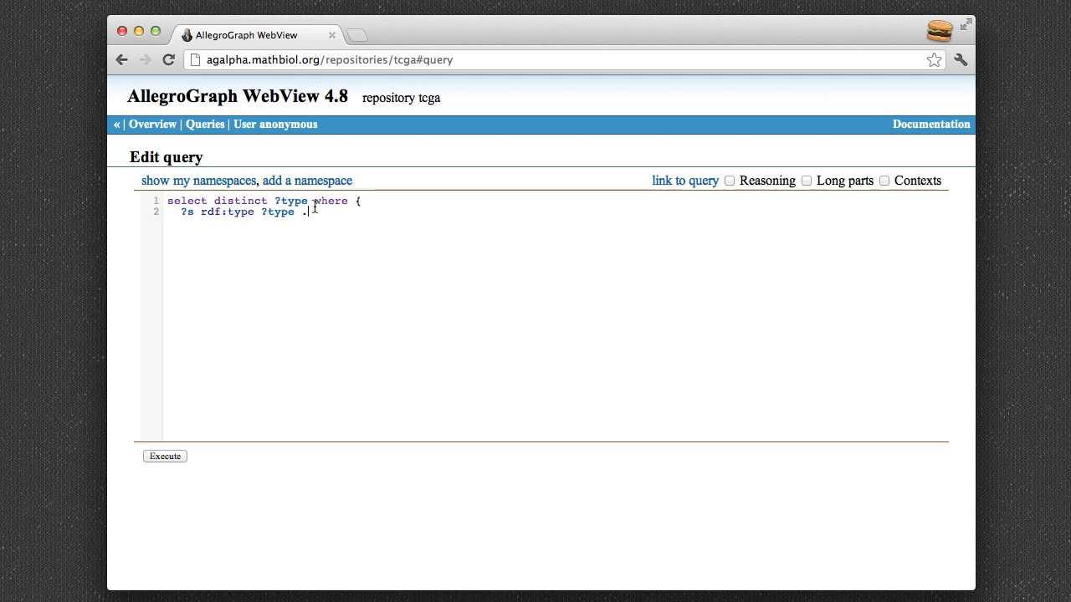
Step: Complete the query with a closing brace on its own unindented line and execute it
key(Home)
key(BackSpace)
key(BackSpace)
click(164, 457)
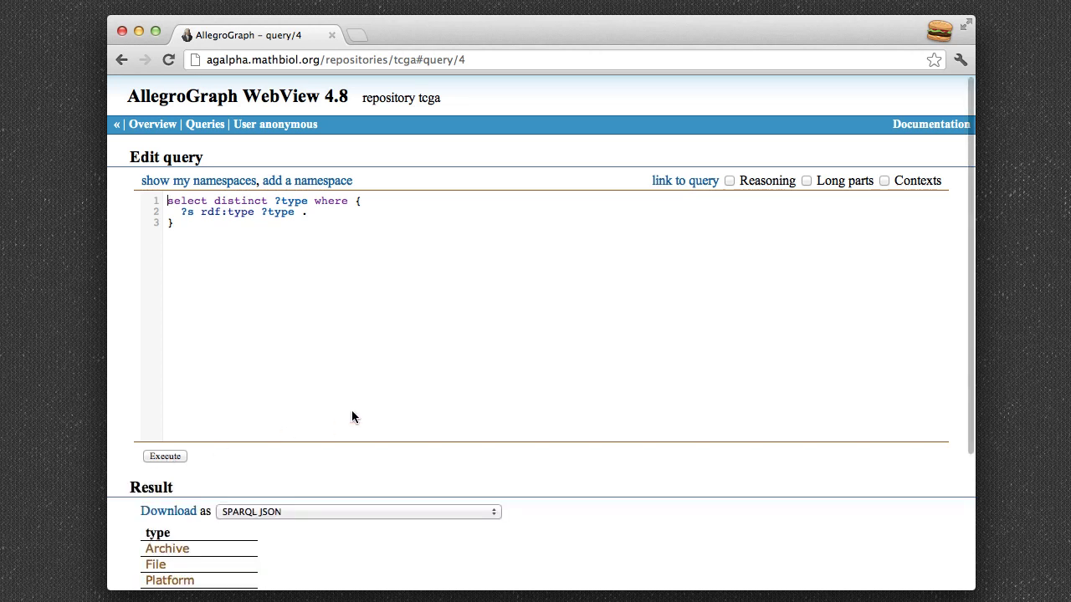
Step: Look through the returned types and turn on Reasoning for the query
scroll(351, 417, down, 2)
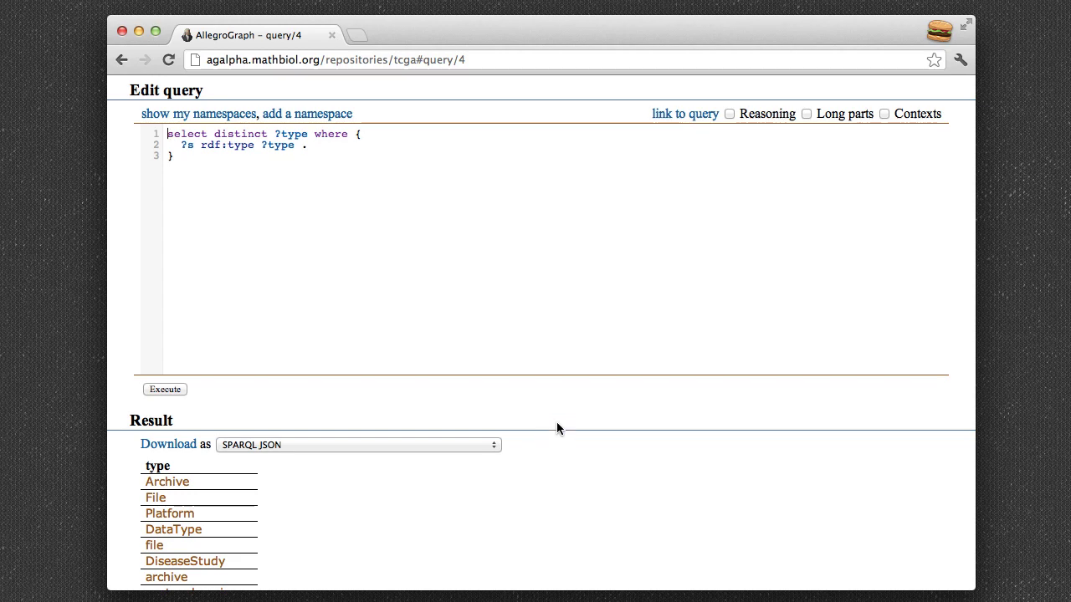
click(729, 113)
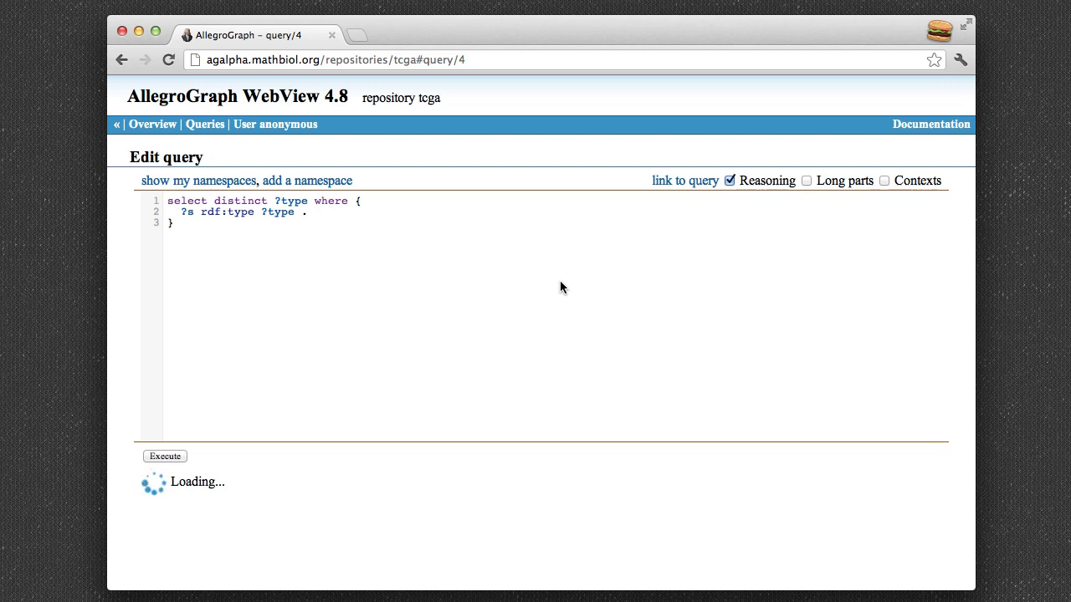
Step: Open the pre-defined query PlatformsByDisease from the repository overview and dismiss the error notice
click(155, 134)
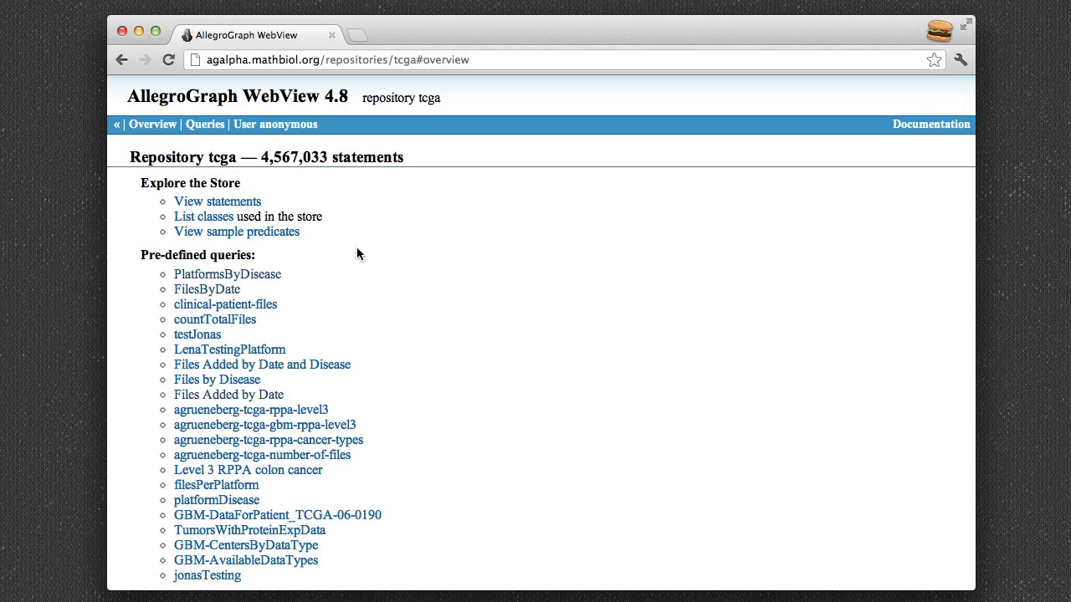
scroll(356, 249, down, 2)
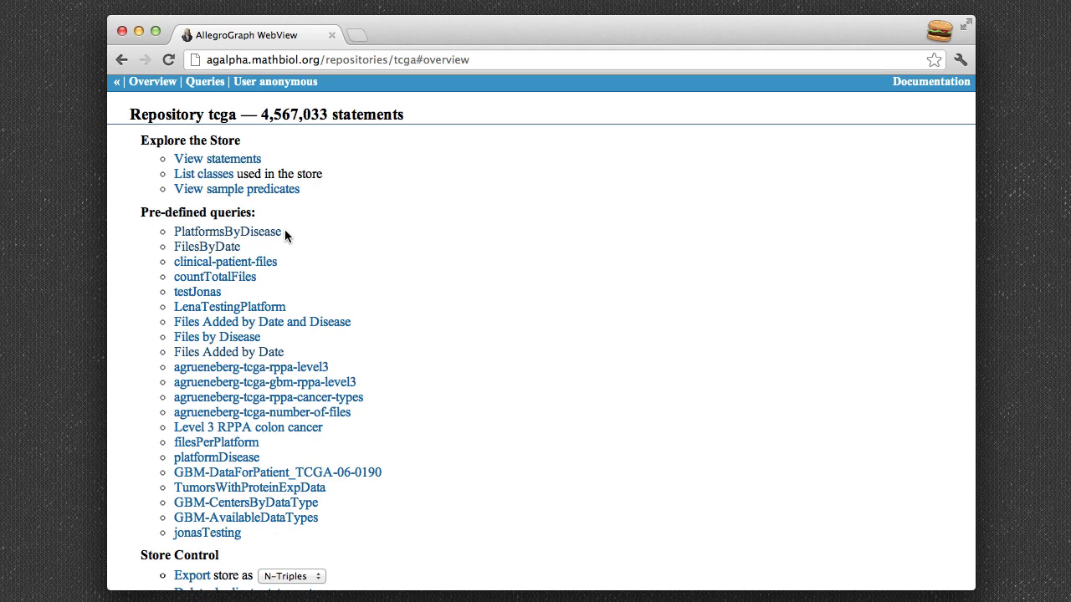
click(249, 233)
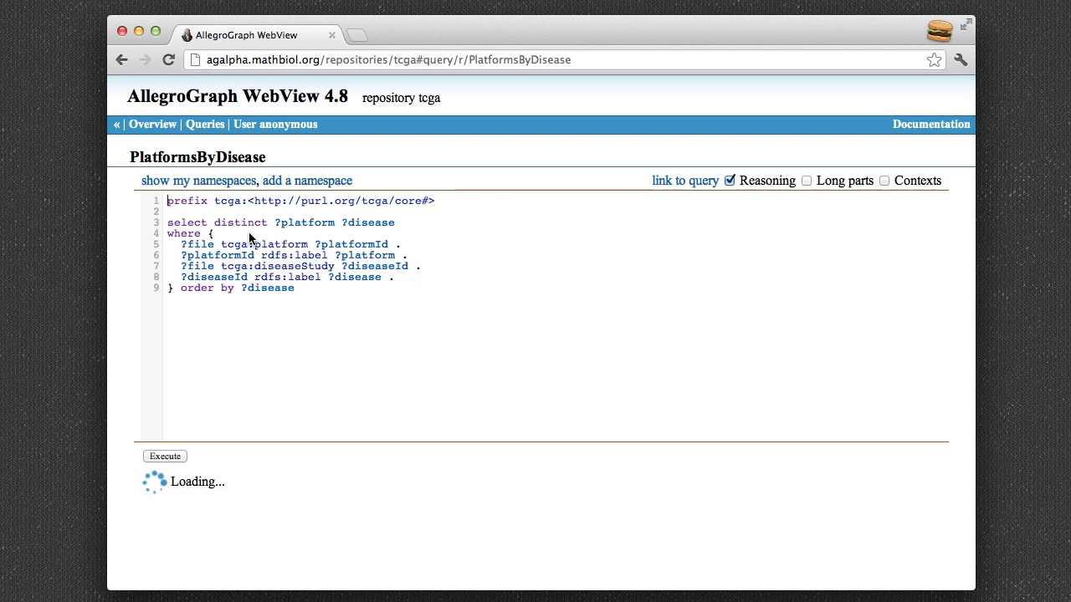
drag(583, 61, 200, 61)
click(299, 286)
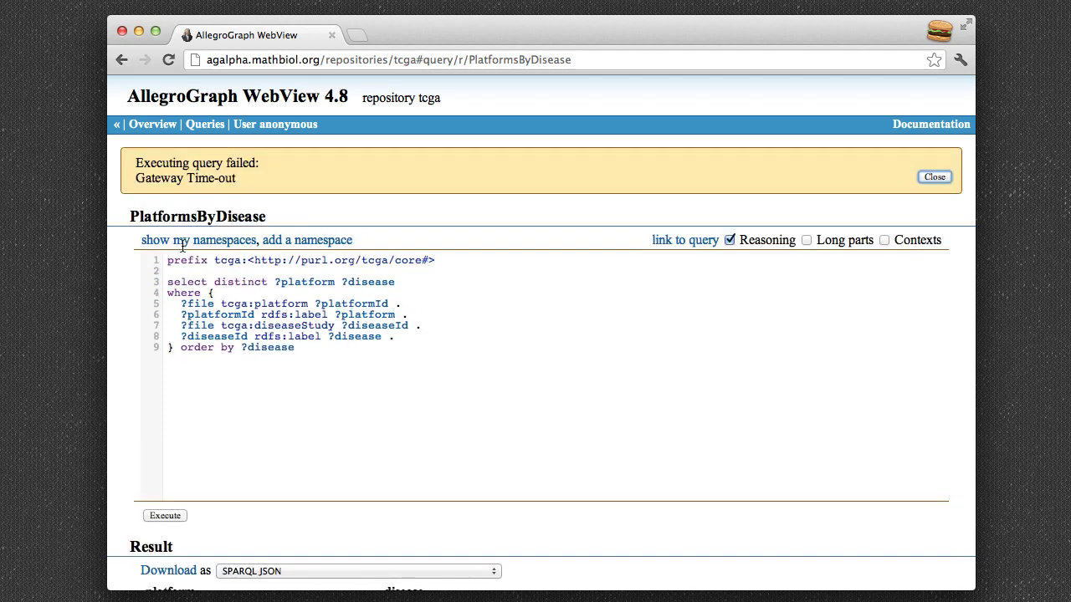
click(928, 176)
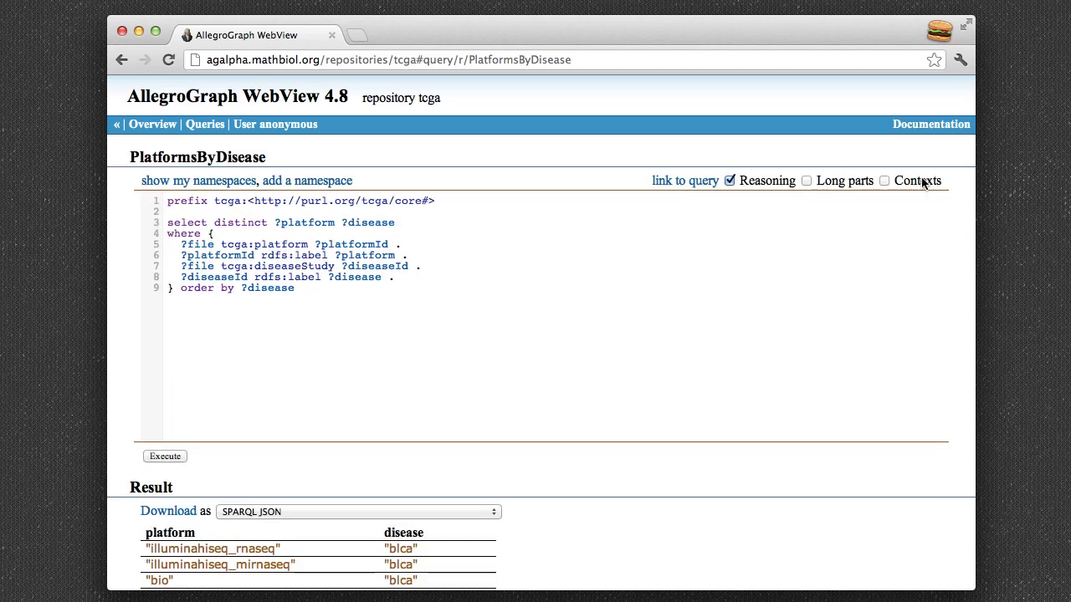
Step: Examine the file, platform and disease patterns in the PlatformsByDisease query and look through its result table
scroll(399, 248, down, 2)
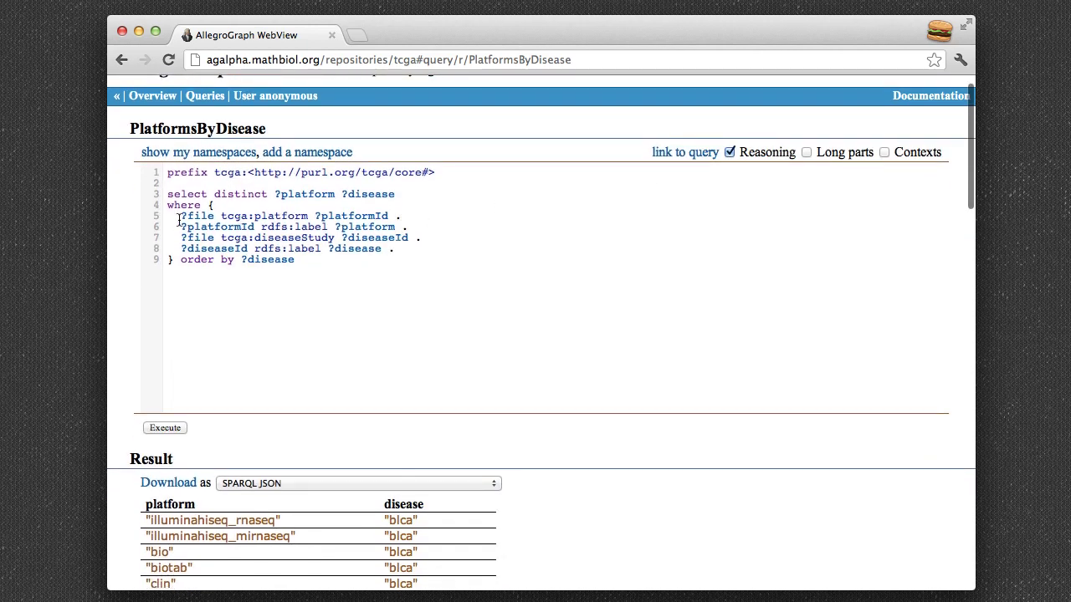
drag(180, 218, 216, 218)
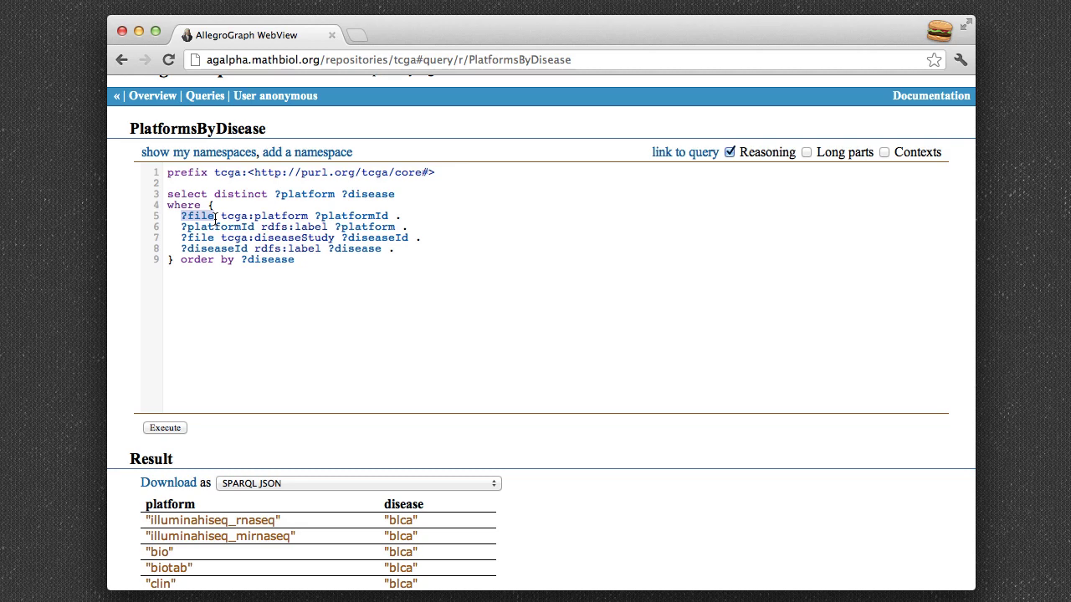
drag(315, 217, 389, 216)
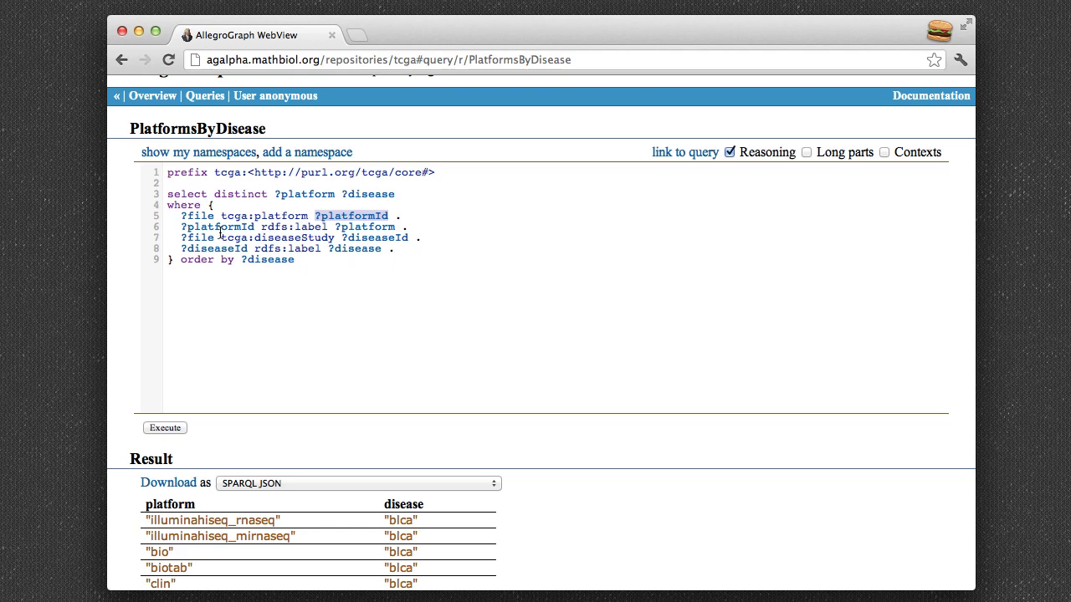
click(339, 226)
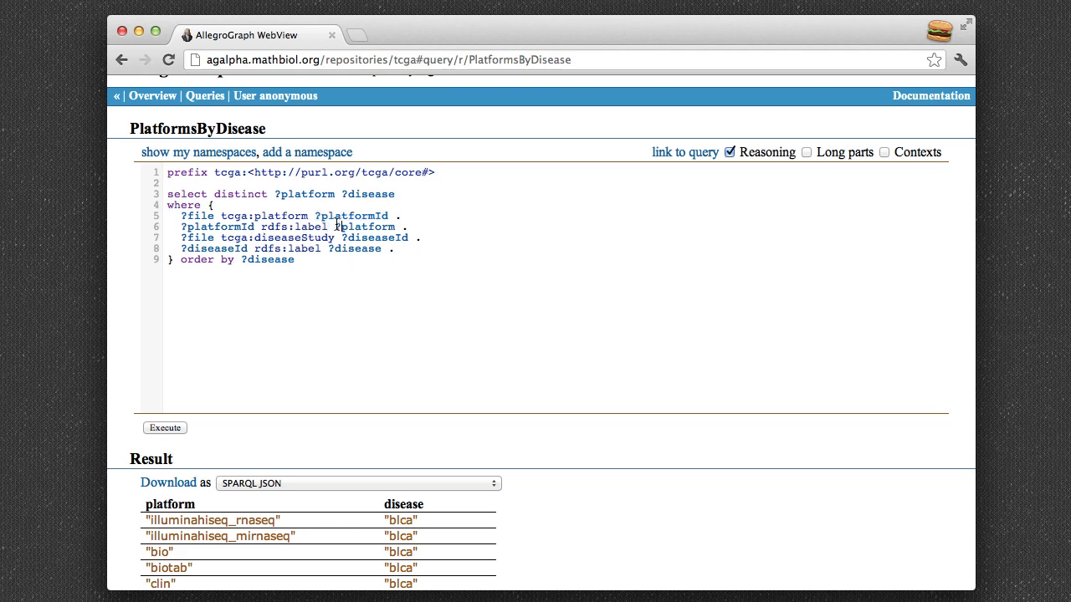
drag(326, 226, 294, 228)
drag(180, 237, 211, 240)
drag(342, 239, 407, 241)
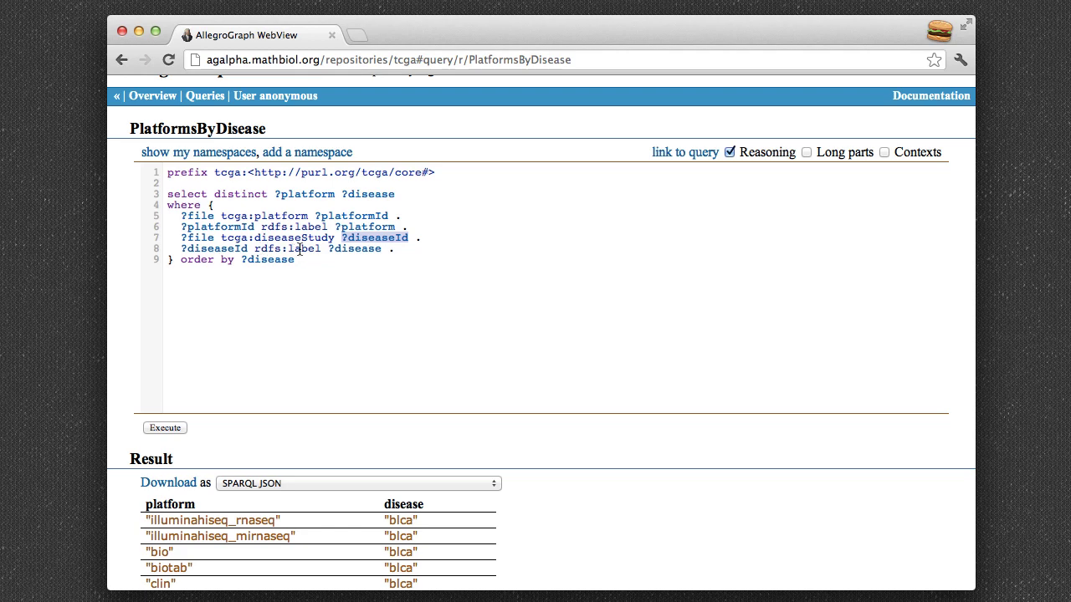
drag(288, 249, 320, 251)
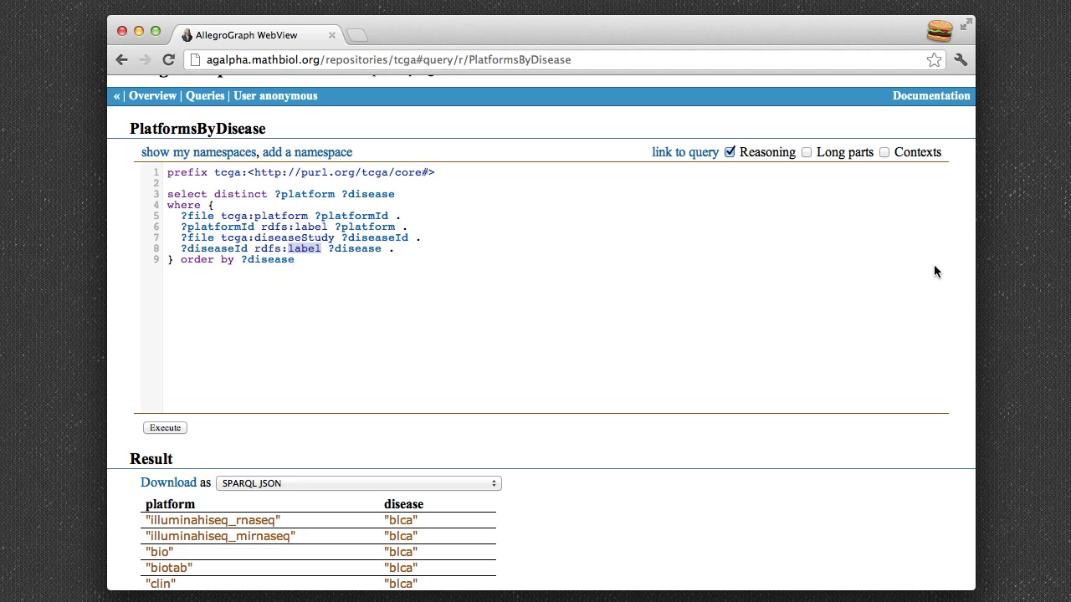
scroll(624, 352, down, 5)
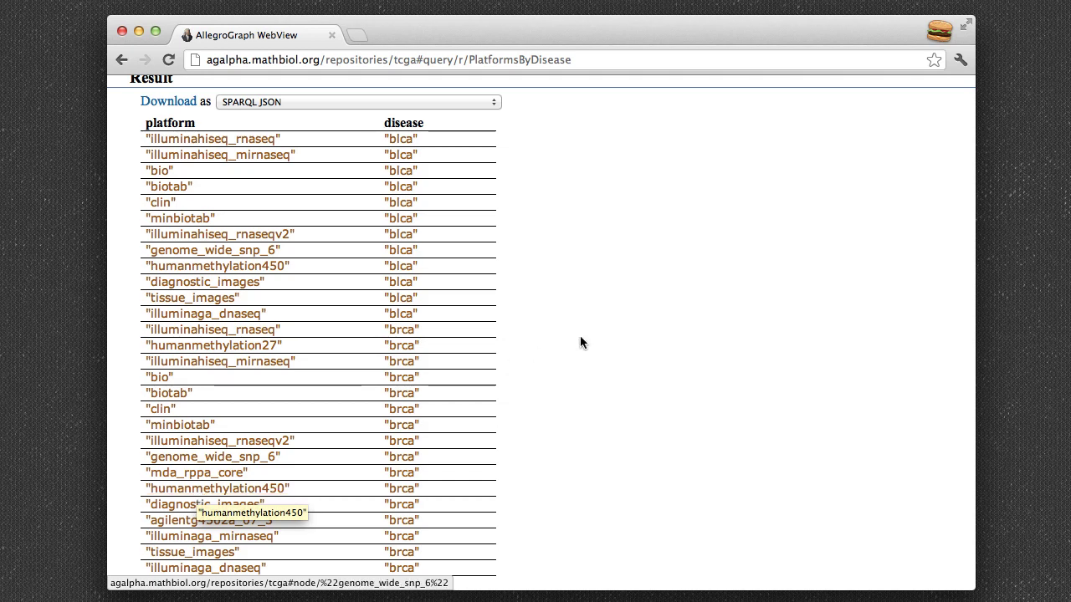
Step: Change the query's sort clause to "order by ?platform" and execute it
scroll(581, 343, up, 5)
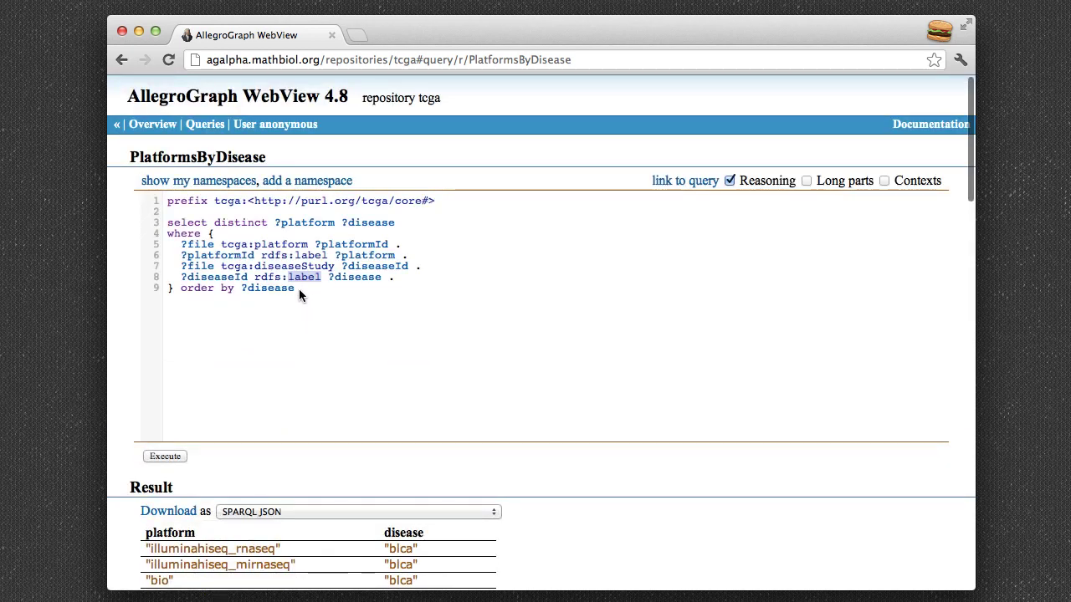
drag(299, 289, 246, 288)
text(pl)
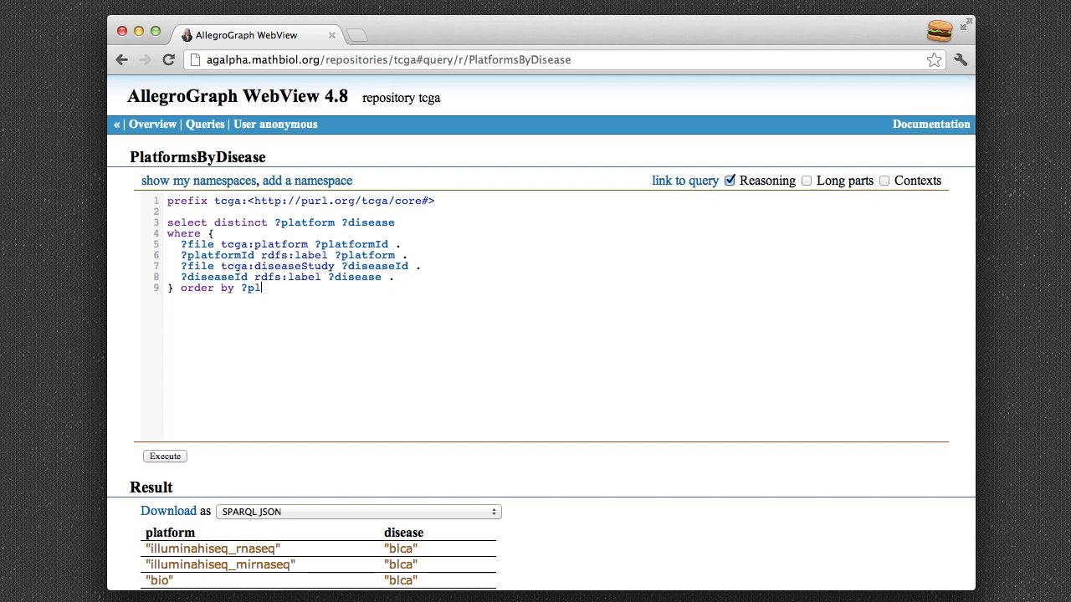
text(atform)
click(163, 457)
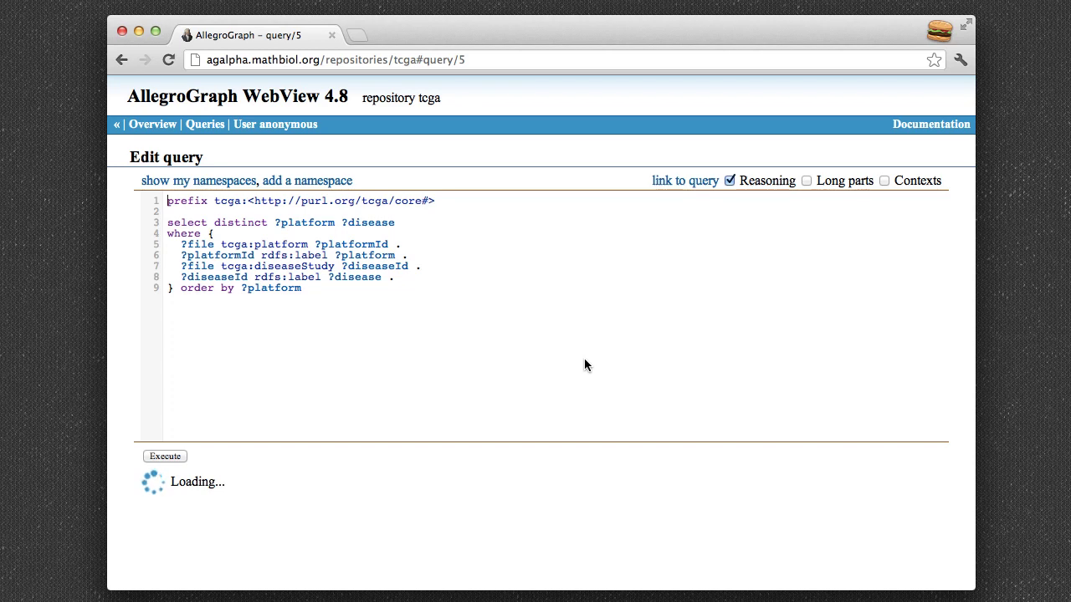
Step: Browse the results sorted by platform, loading more rows and examining the genome_wide_snp_6 entries
scroll(584, 364, down, 5)
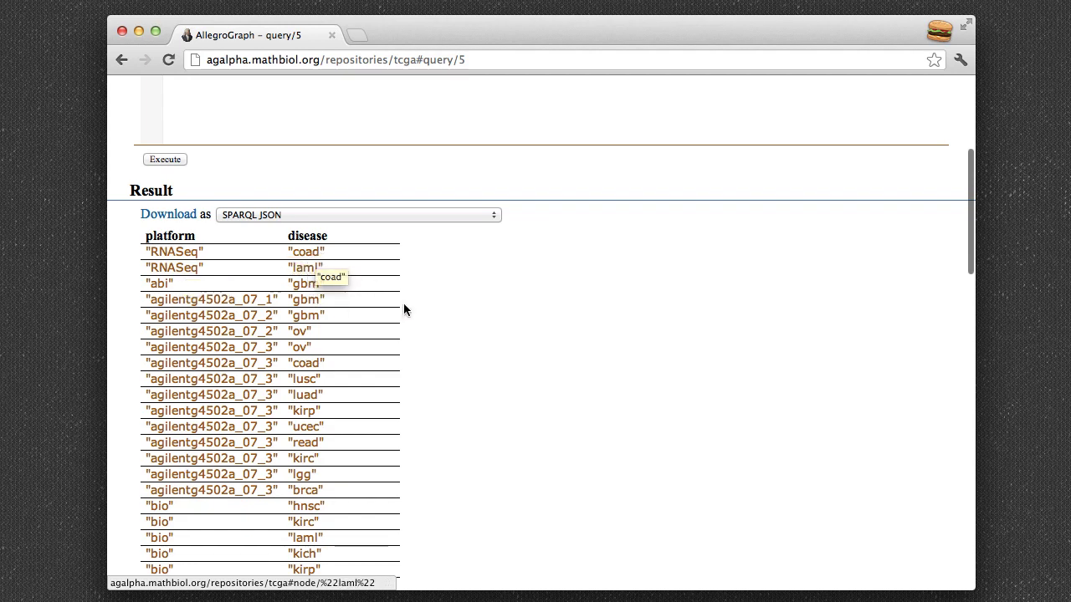
scroll(443, 348, down, 1)
scroll(444, 348, down, 20)
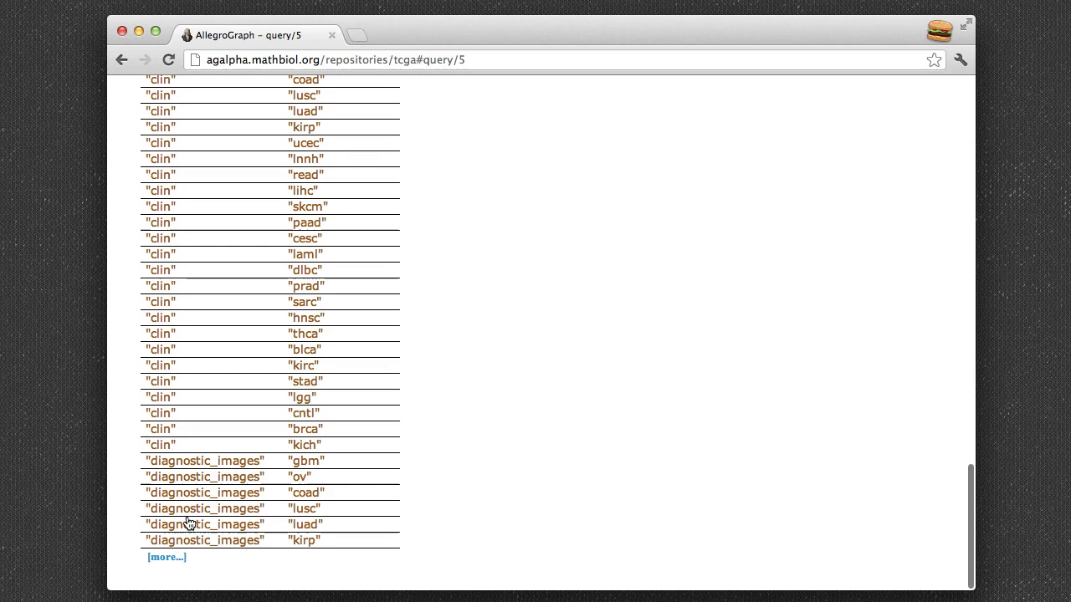
click(155, 558)
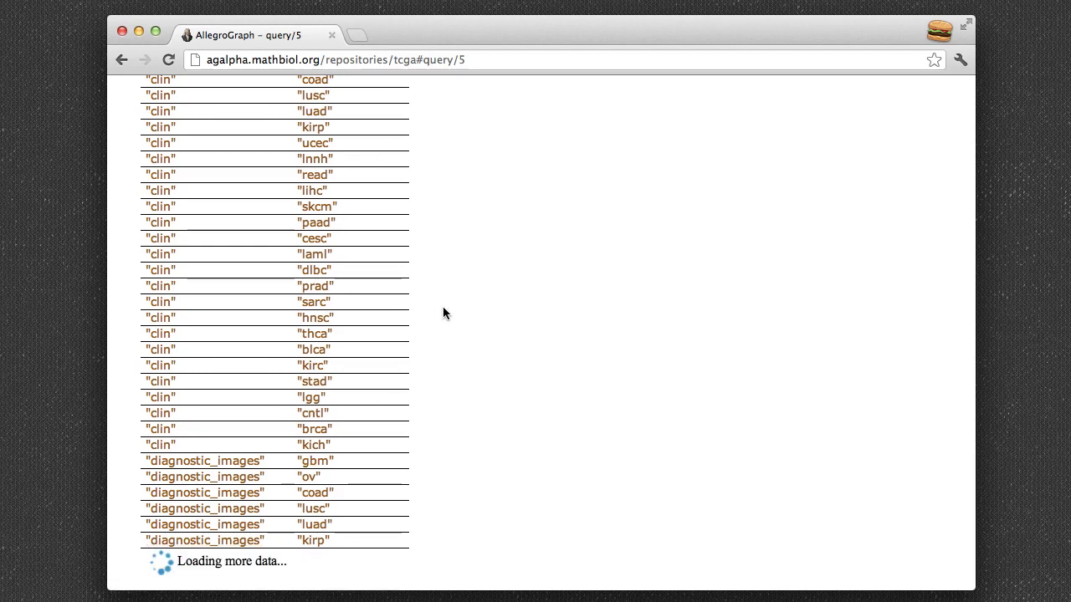
scroll(444, 313, down, 6)
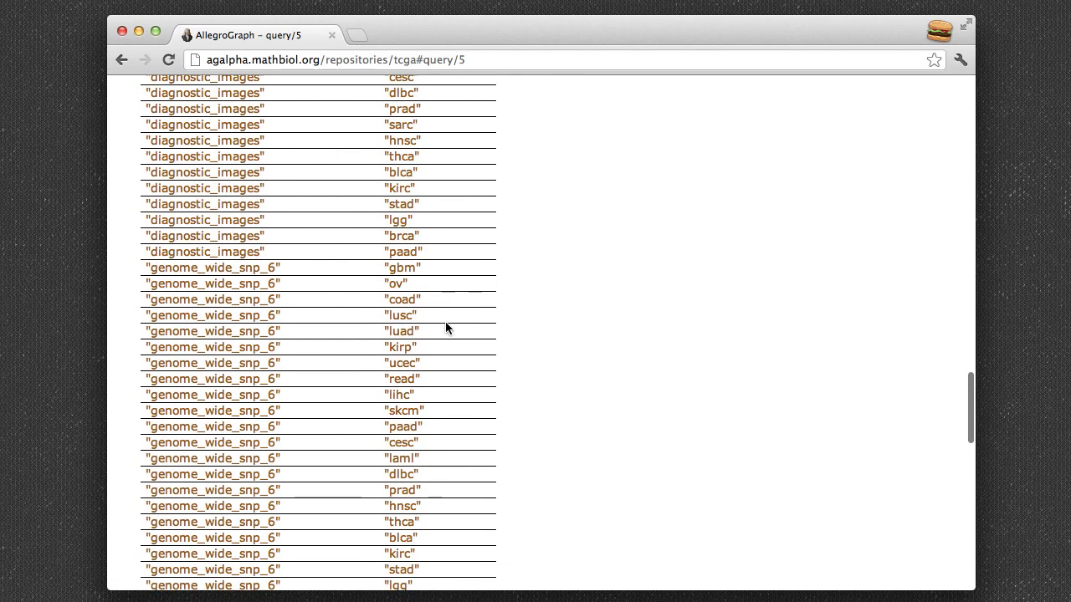
scroll(213, 420, down, 5)
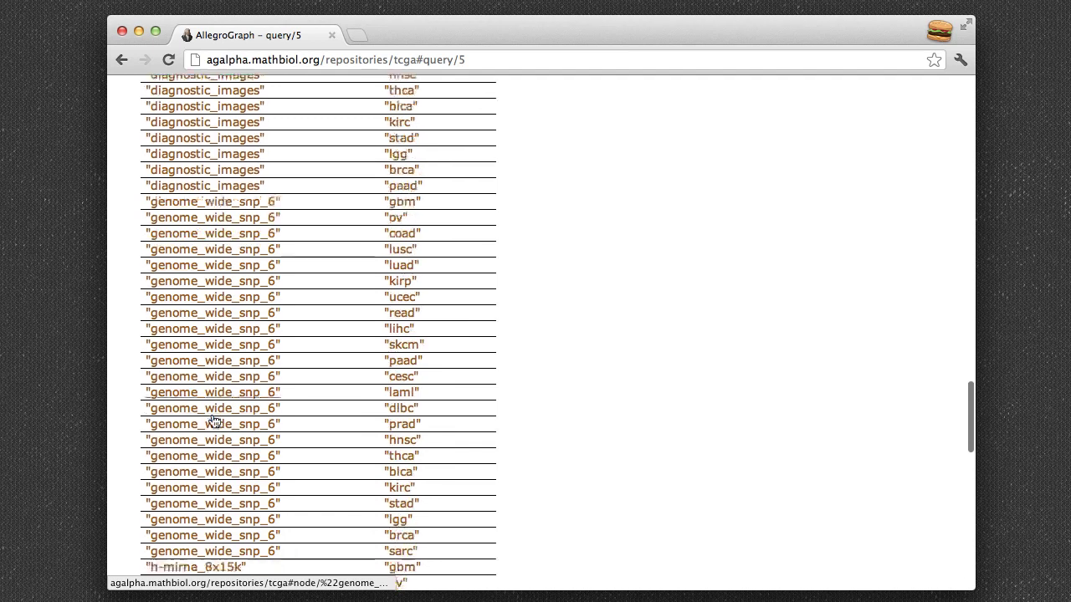
scroll(230, 358, up, 2)
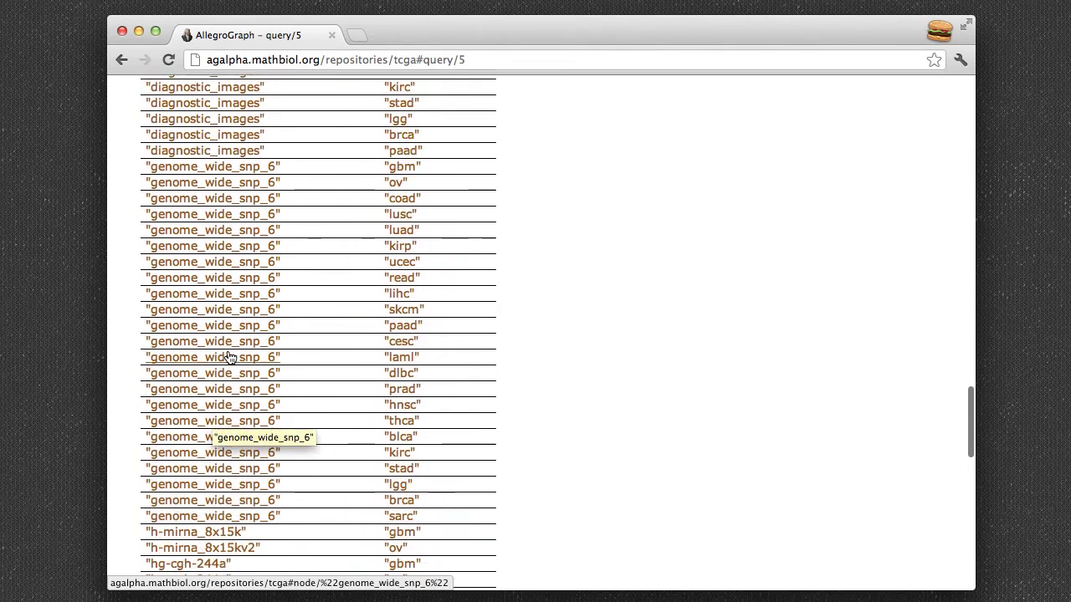
Step: Return to the repository overview and open the pre-defined query FilesByDate
scroll(601, 307, up, 20)
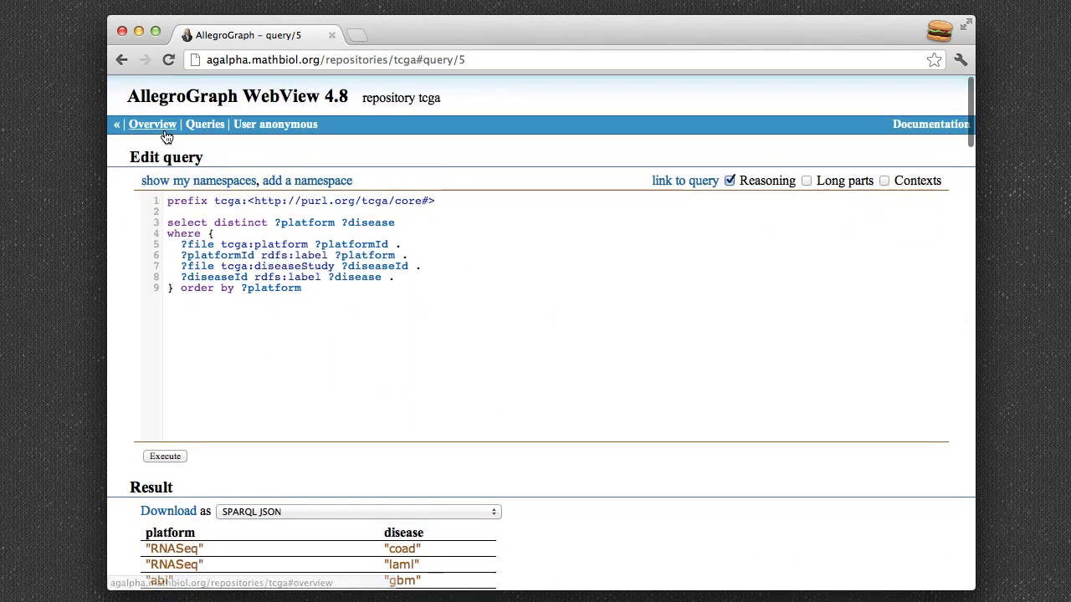
click(166, 131)
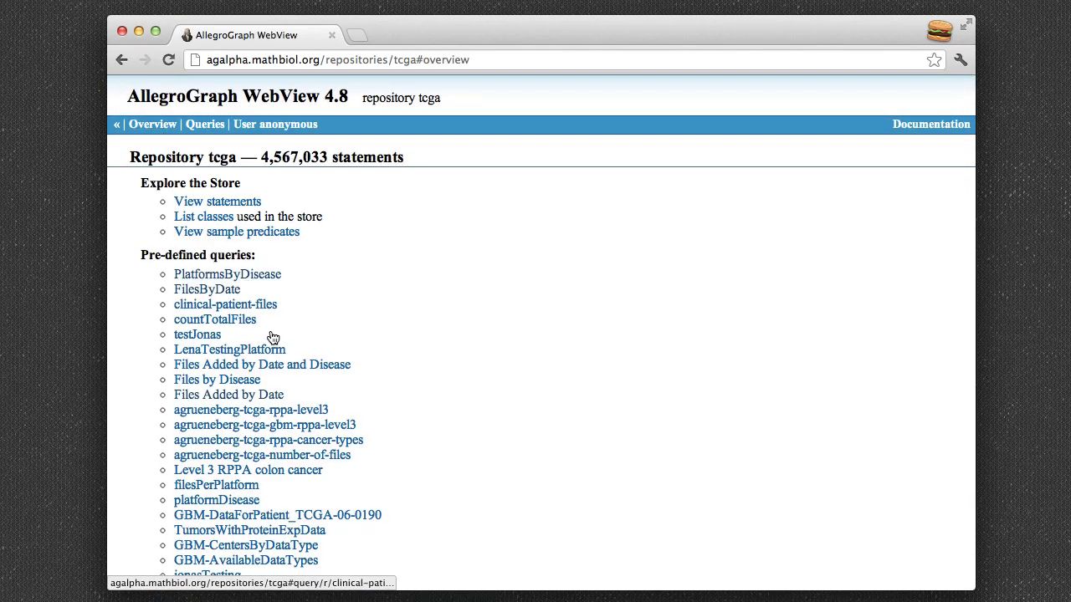
click(237, 291)
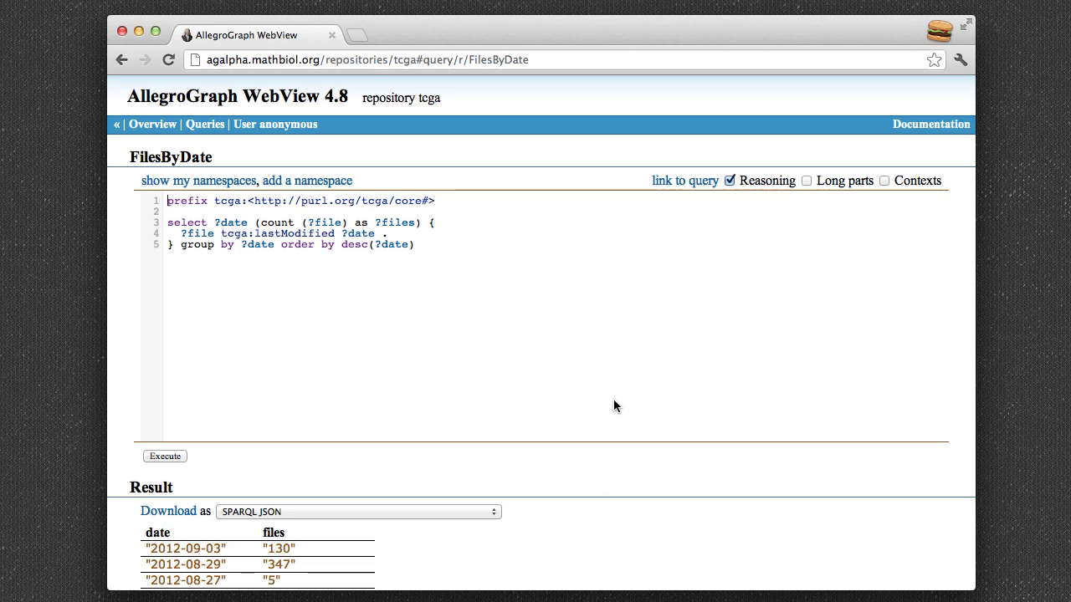
Step: Look through the file counts per date in the FilesByDate result table
scroll(613, 406, down, 5)
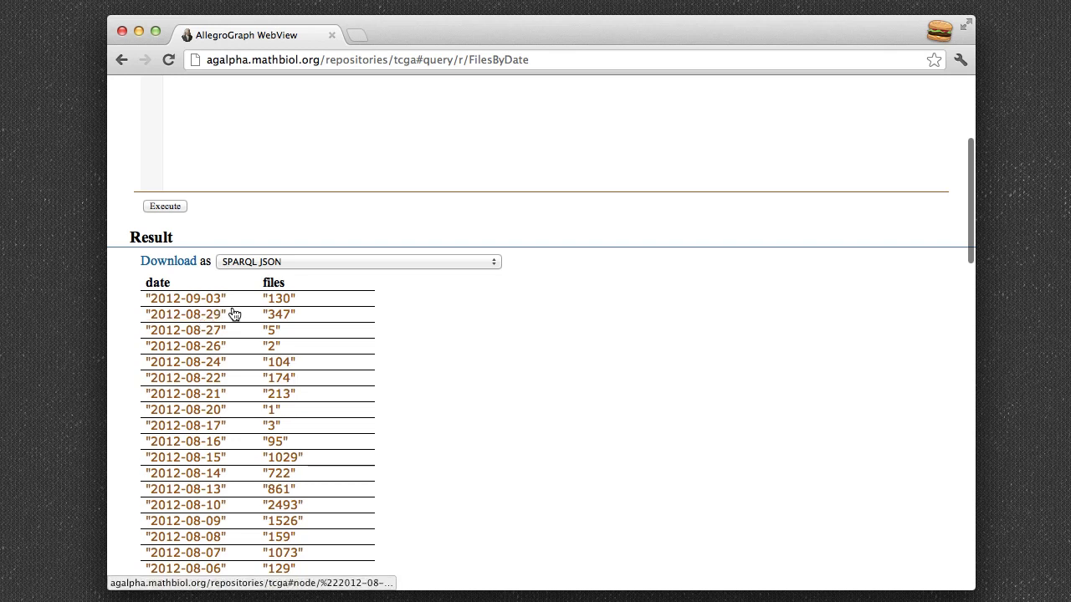
scroll(334, 318, down, 2)
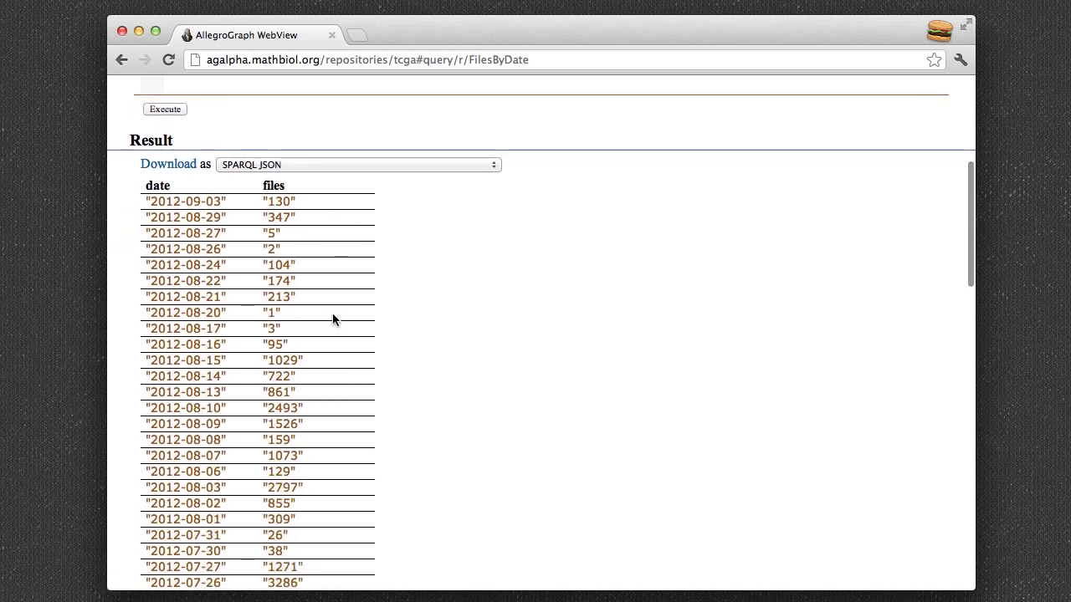
scroll(332, 318, down, 2)
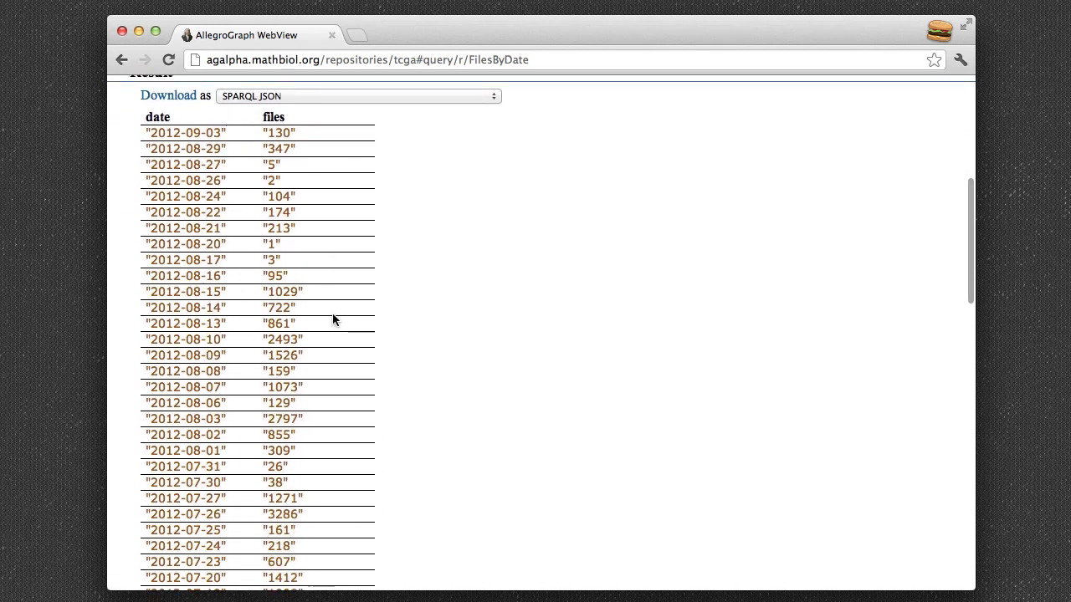
scroll(332, 318, up, 2)
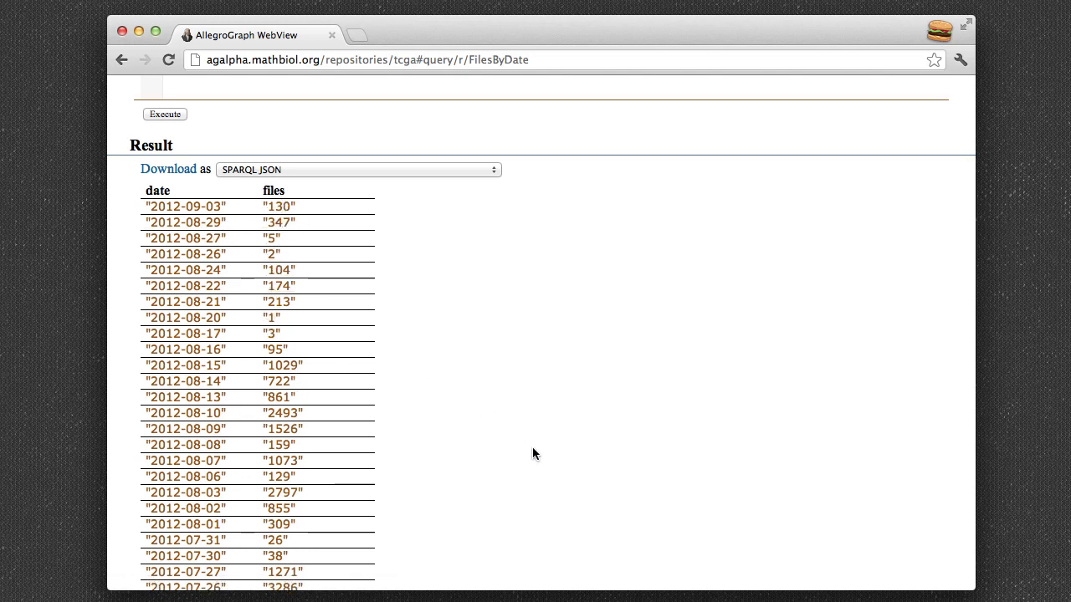
scroll(533, 453, up, 5)
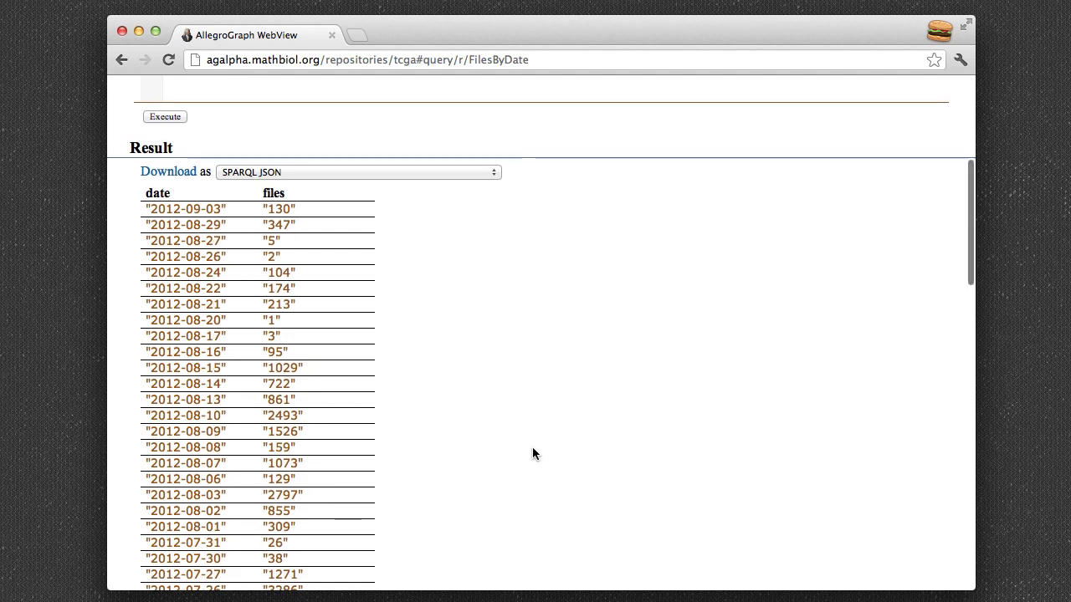
Step: Examine the FilesByDate query's file count, its tcga:lastModified pattern, and the clauses grouping and ordering by date
scroll(533, 454, up, 3)
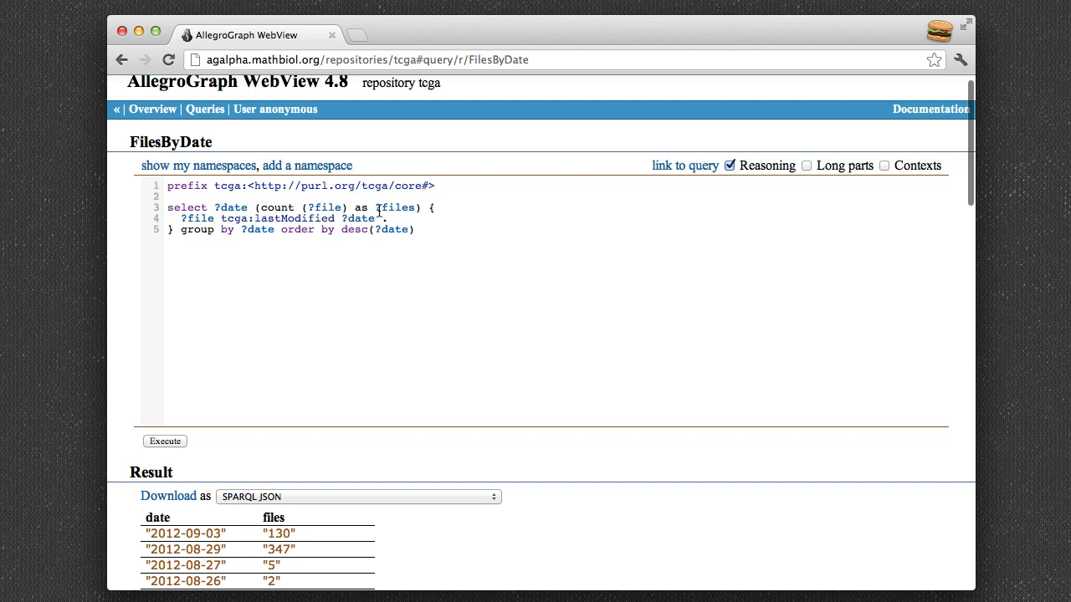
drag(379, 210, 394, 209)
drag(309, 207, 344, 207)
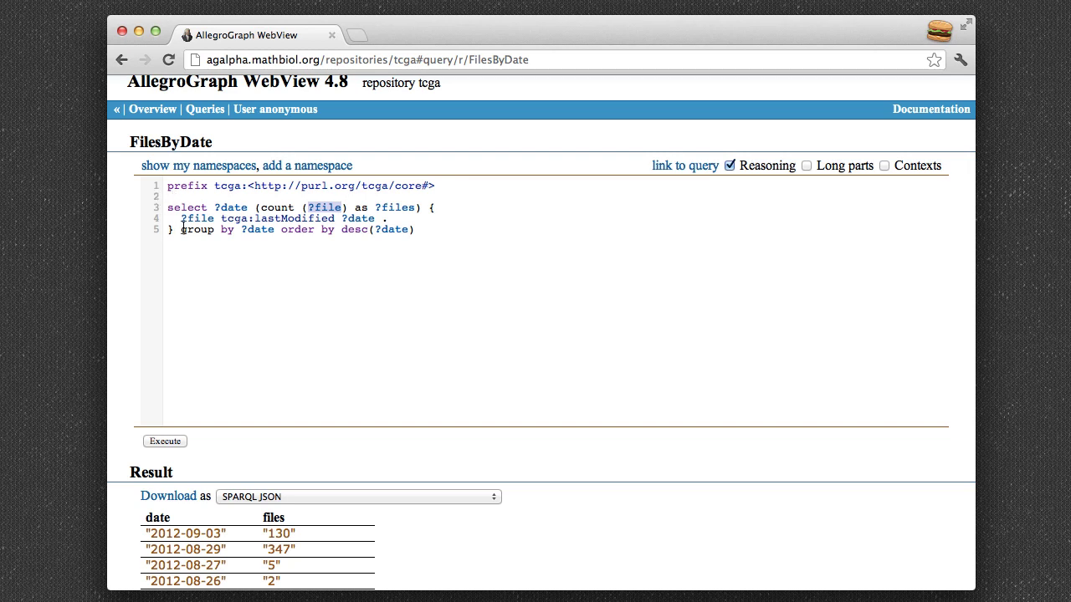
drag(181, 219, 212, 221)
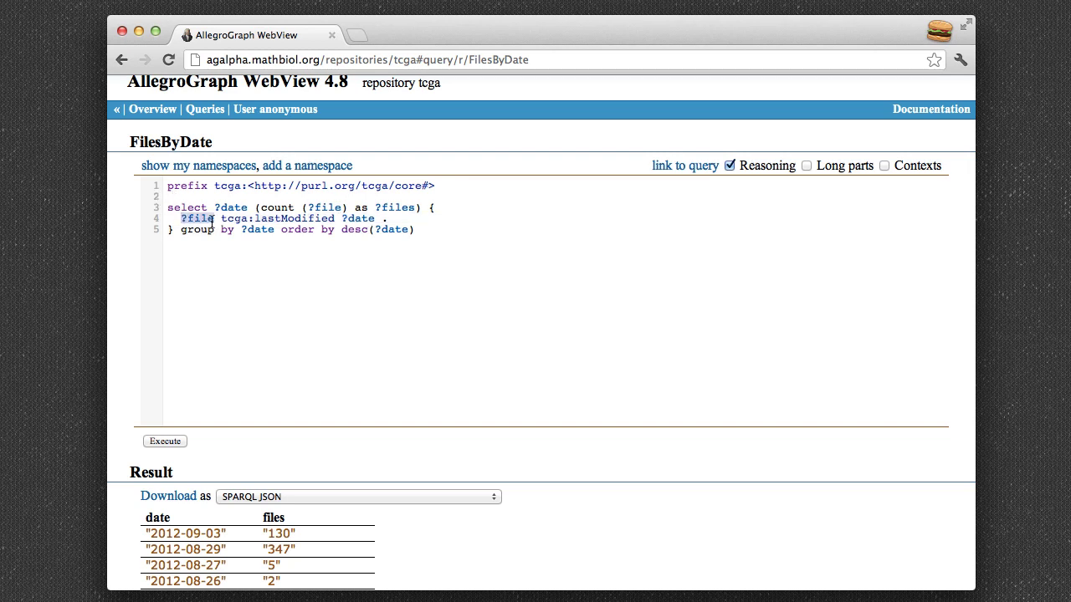
drag(341, 218, 376, 218)
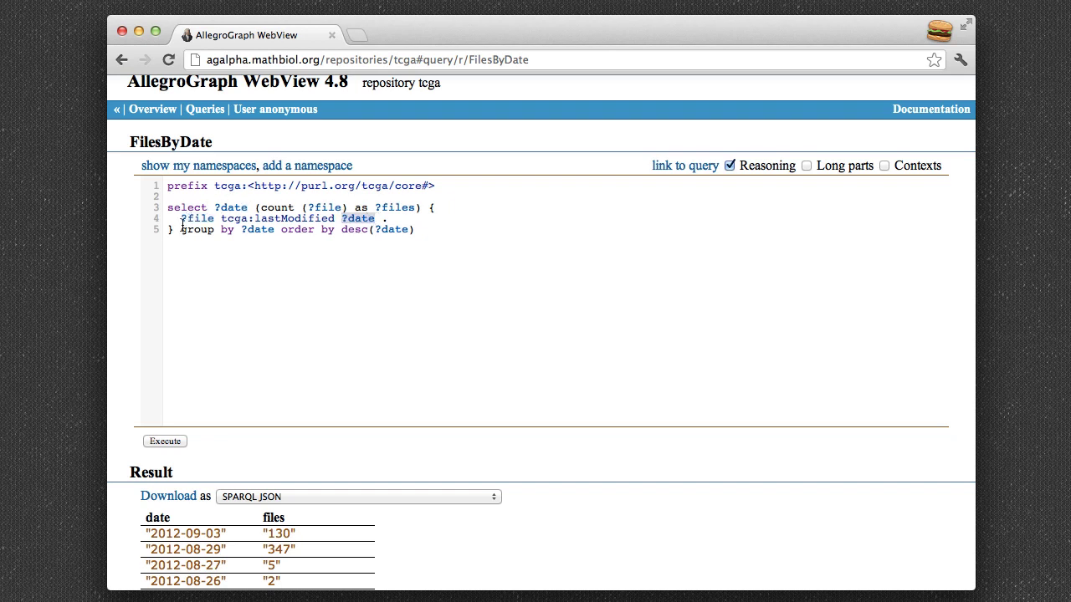
drag(181, 229, 411, 233)
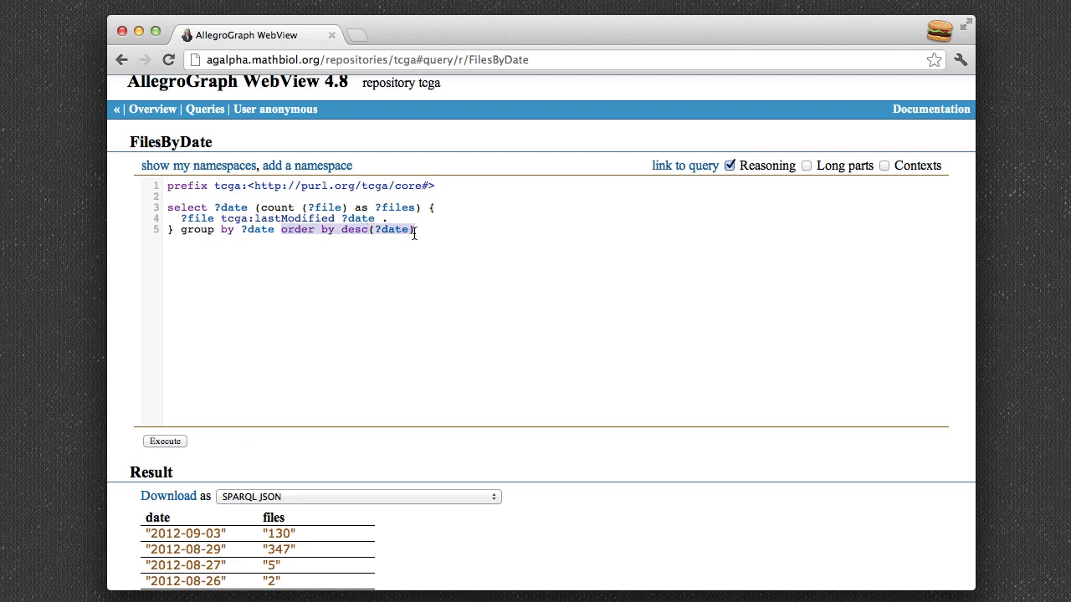
Step: Check the date ordering of the results and view the available download formats, keeping SPARQL JSON selected
scroll(251, 359, down, 5)
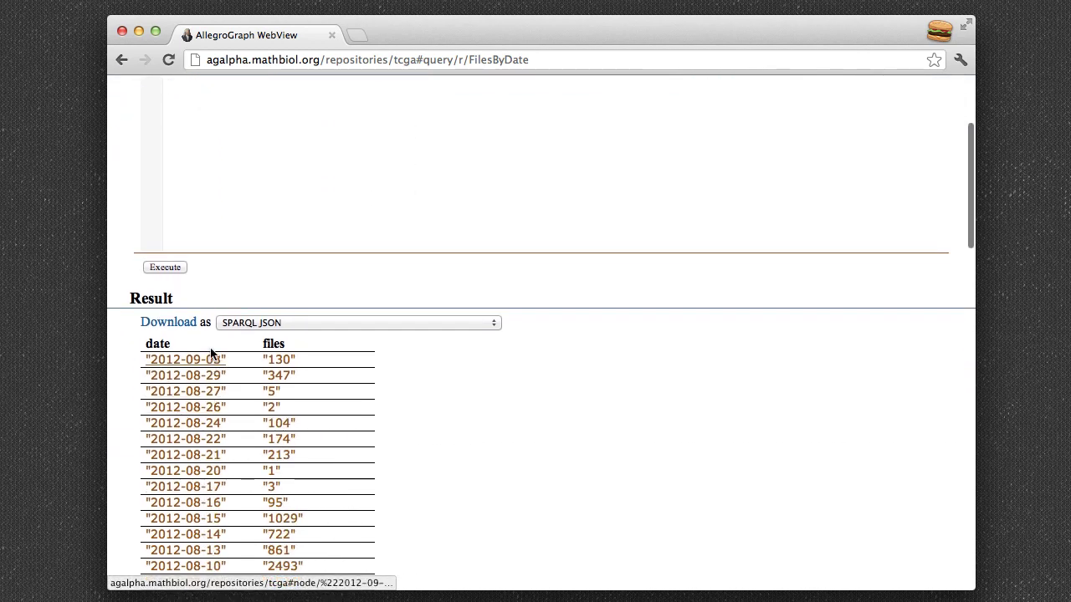
scroll(216, 401, down, 2)
scroll(243, 403, up, 5)
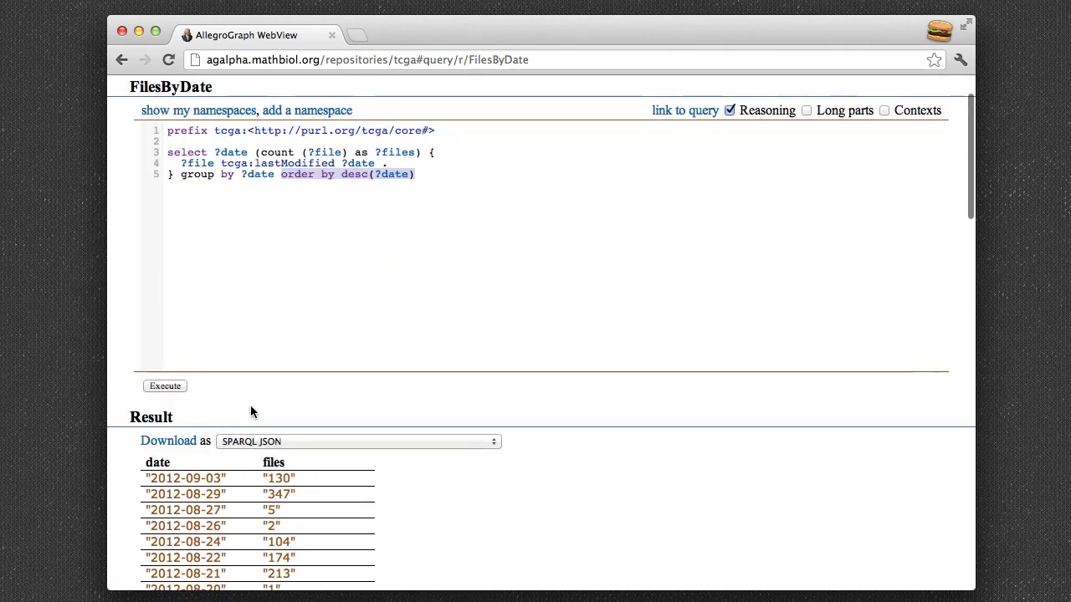
click(242, 441)
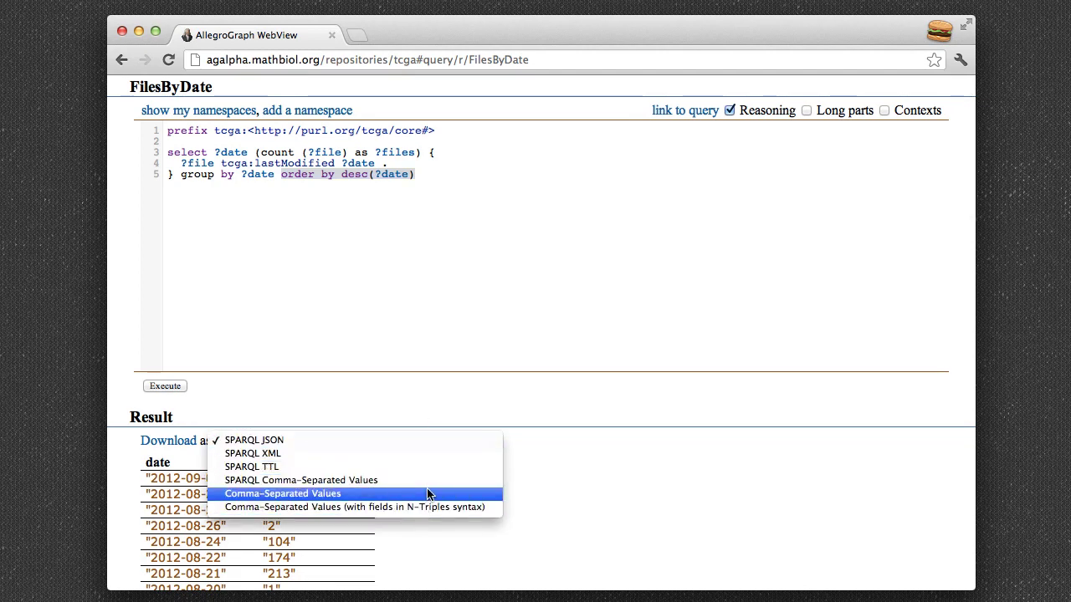
click(521, 340)
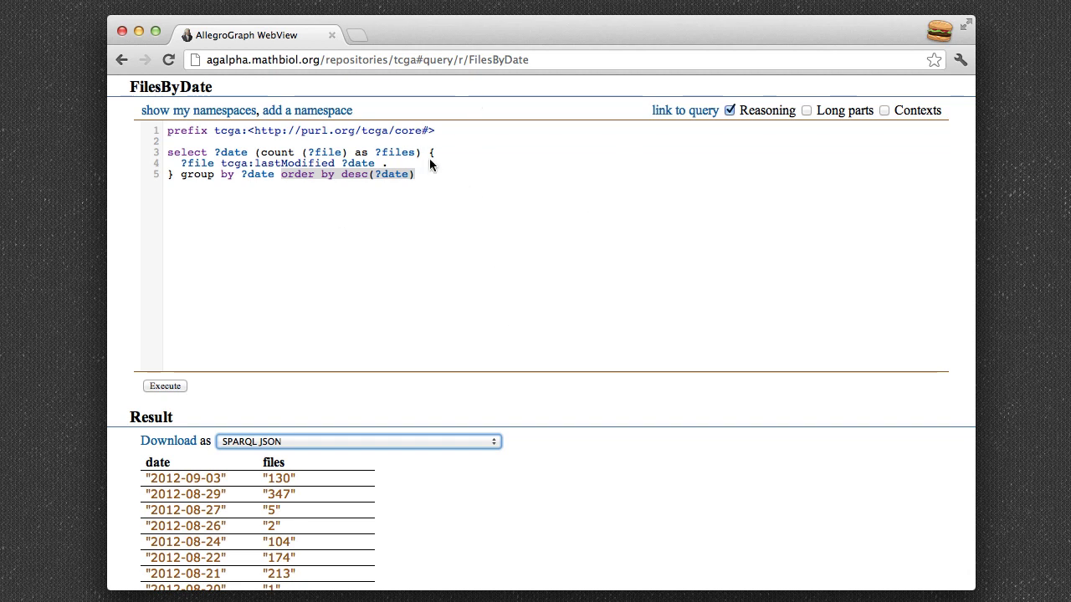
Step: Go to the TCGA dashboard at uab.mathbiol.org/TCGARoadmap
click(409, 60)
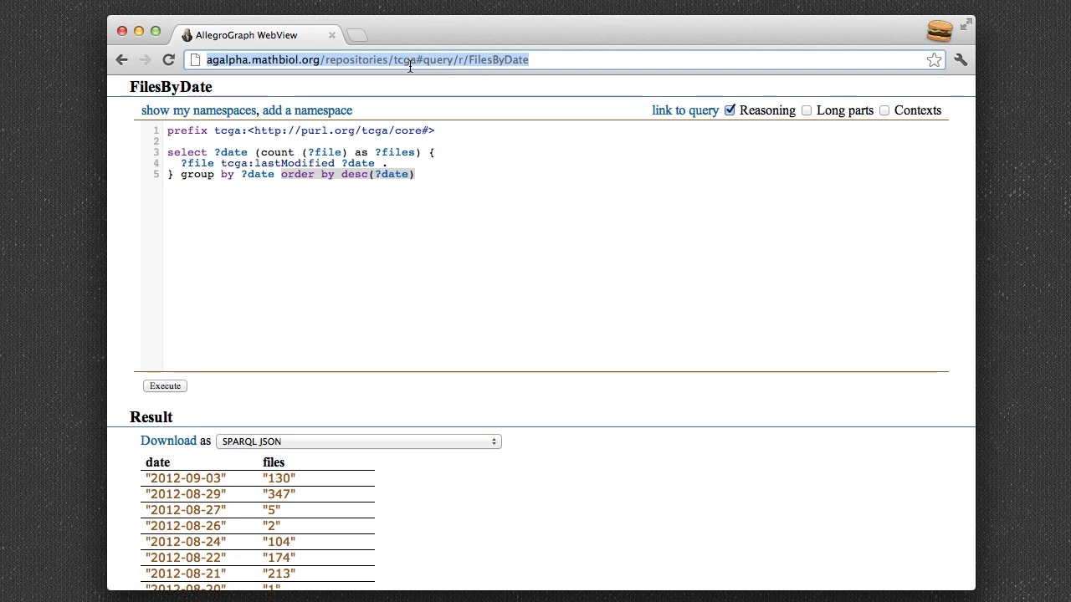
text(uab.)
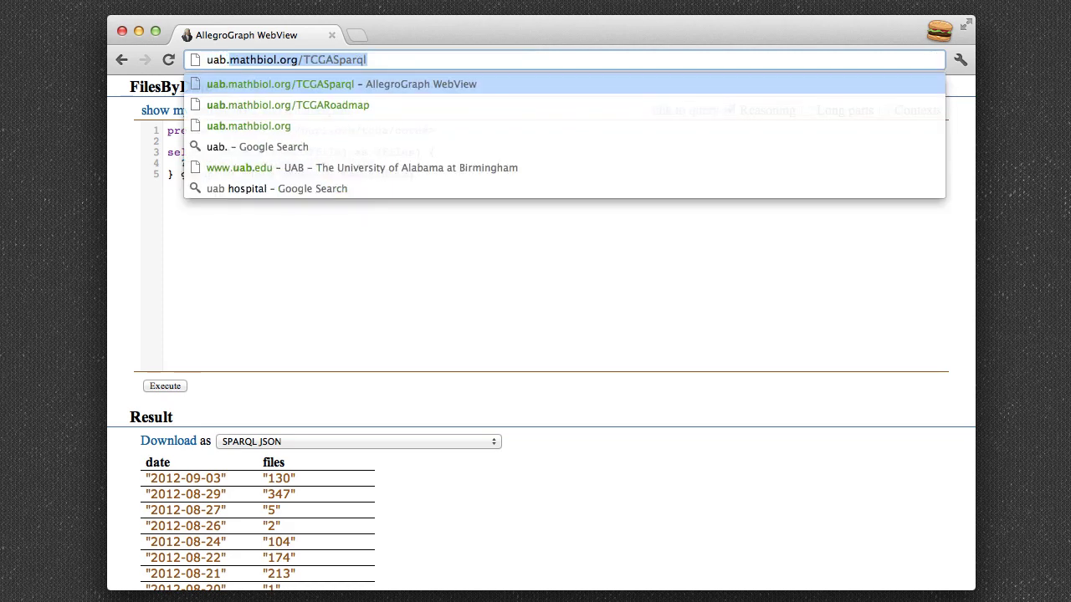
text(mathbiol.orgT)
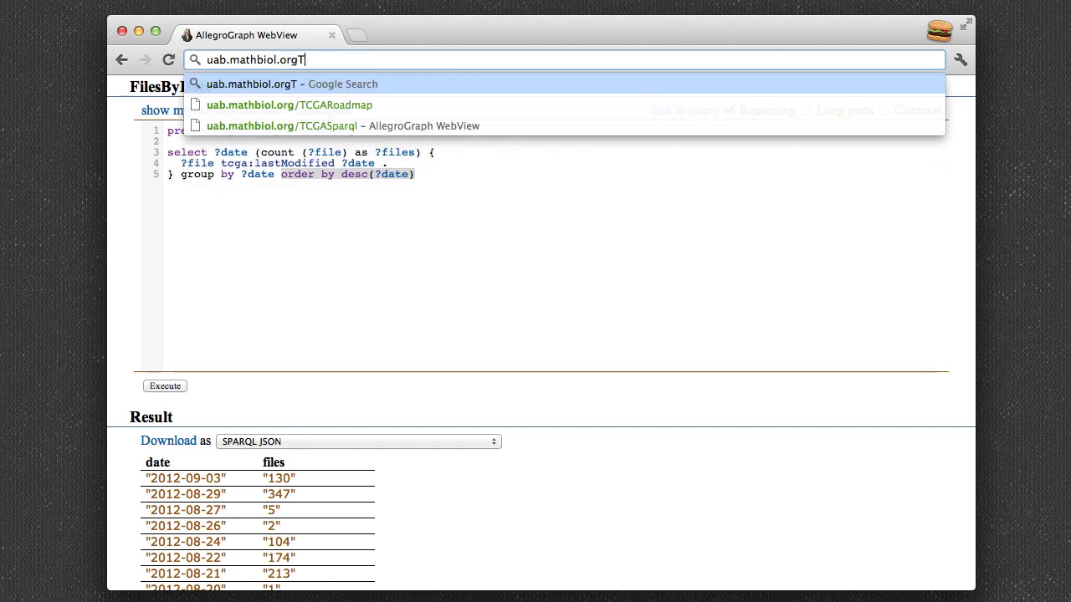
key(BackSpace)
text(/)
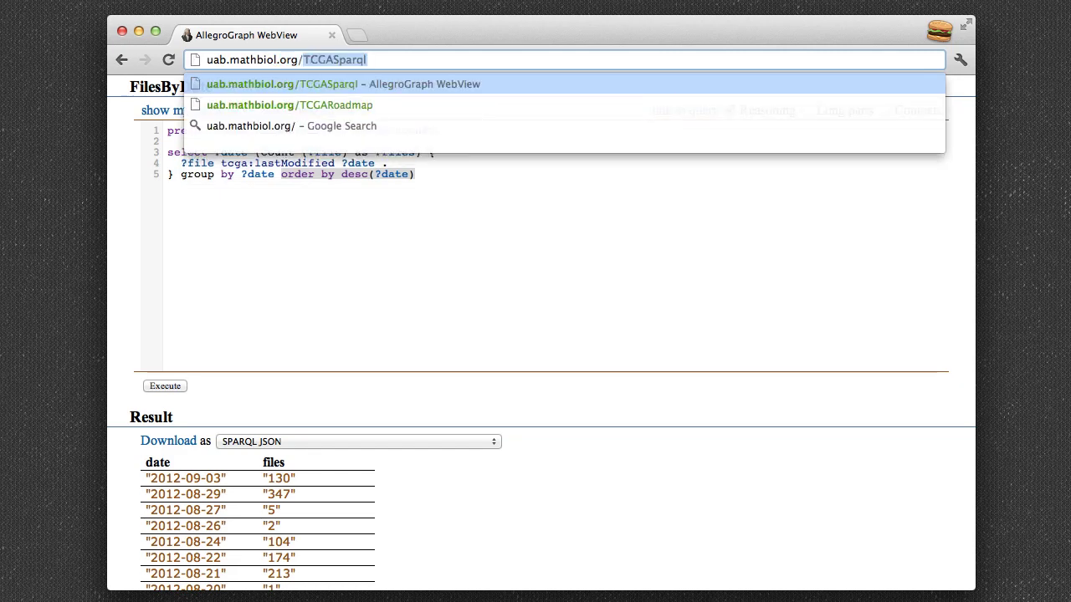
text(TCGARoadmap)
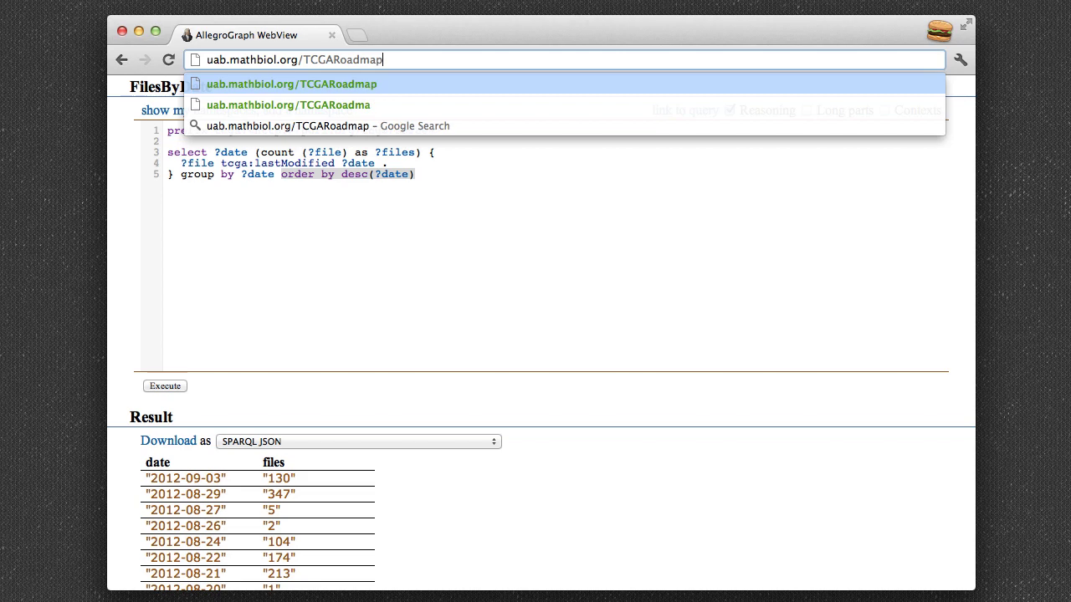
key(Return)
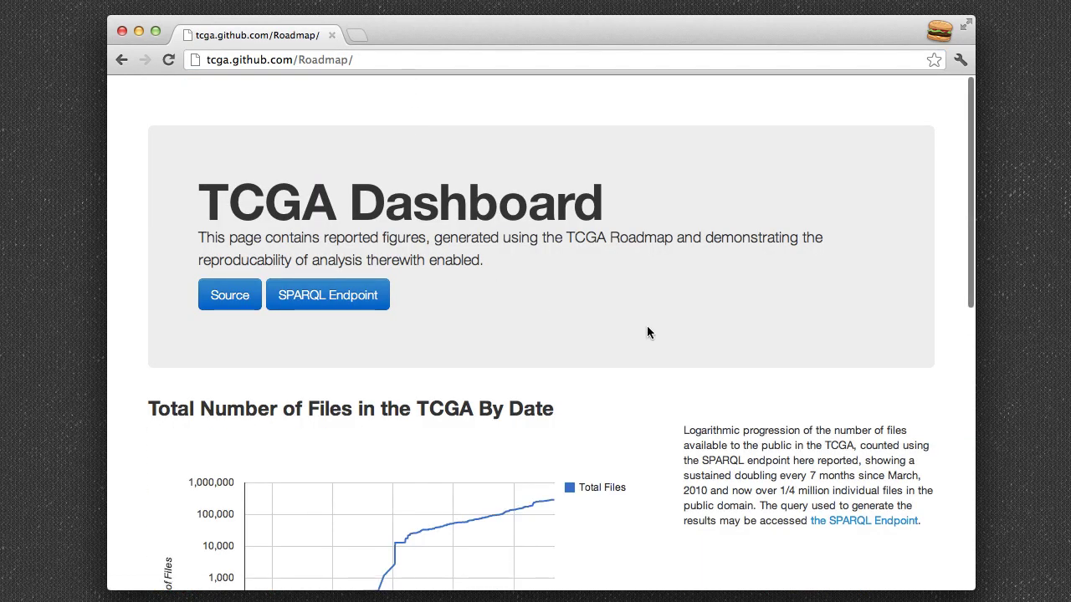
Step: Examine the dashboard's introduction and inspect points along the curve of total TCGA files by date
scroll(647, 328, down, 4)
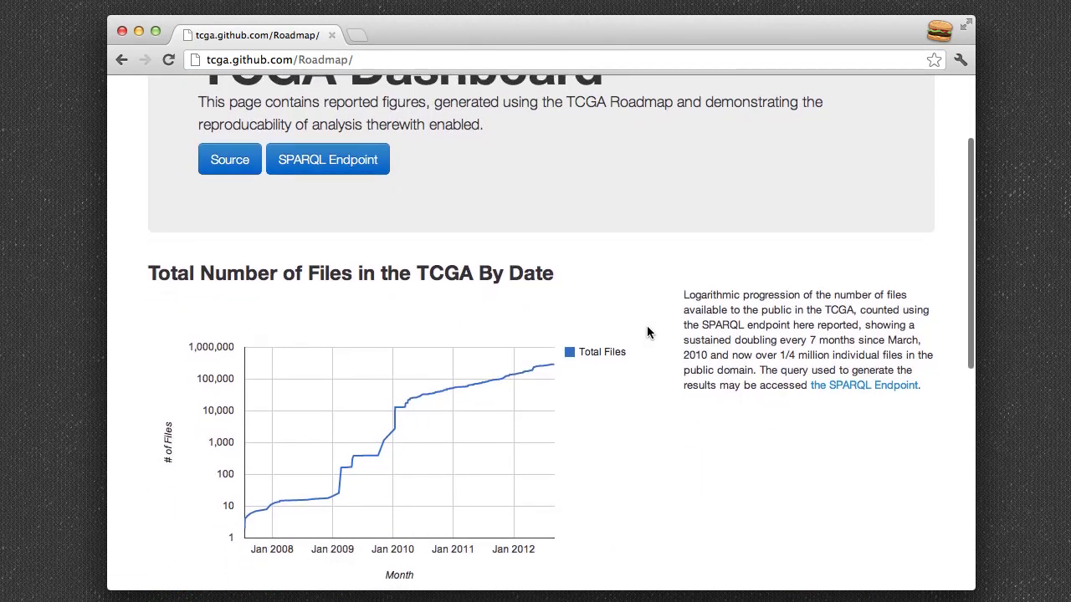
scroll(646, 330, up, 4)
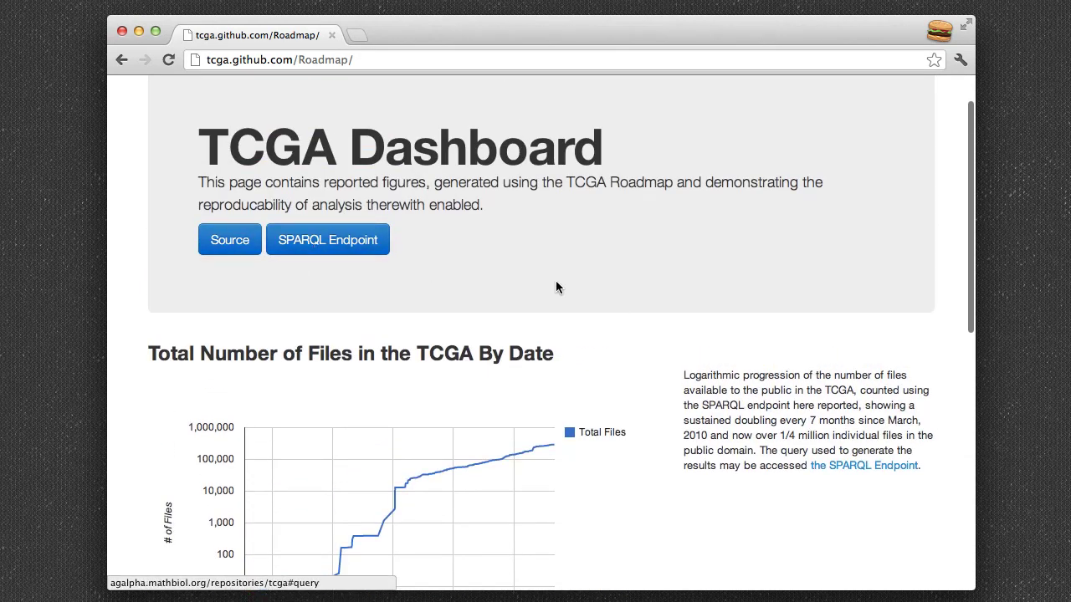
scroll(555, 287, up, 1)
scroll(556, 287, down, 2)
scroll(555, 287, down, 5)
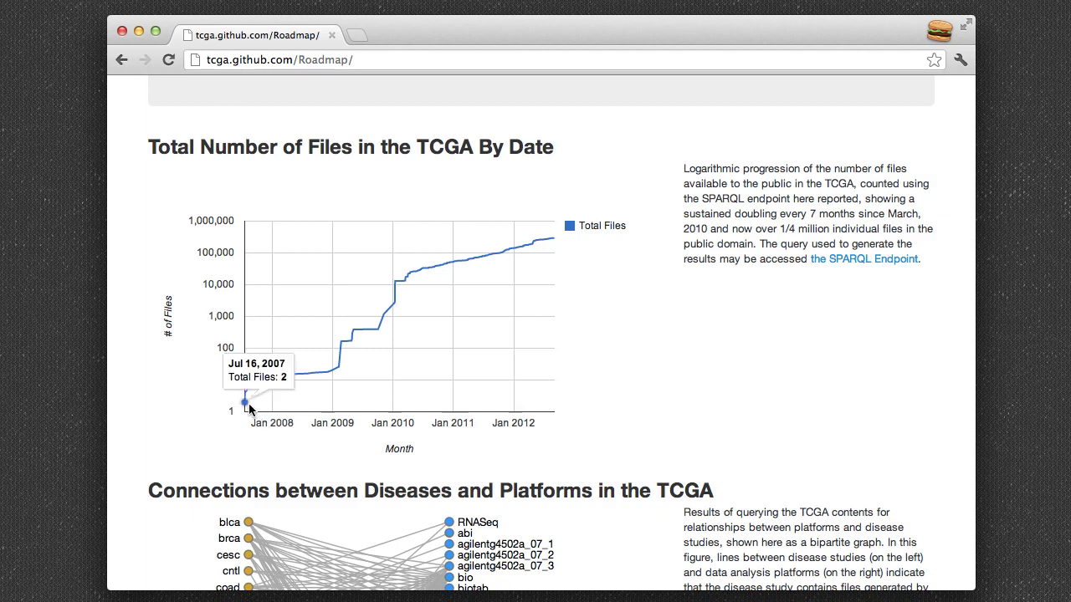
mouse_move(344, 372)
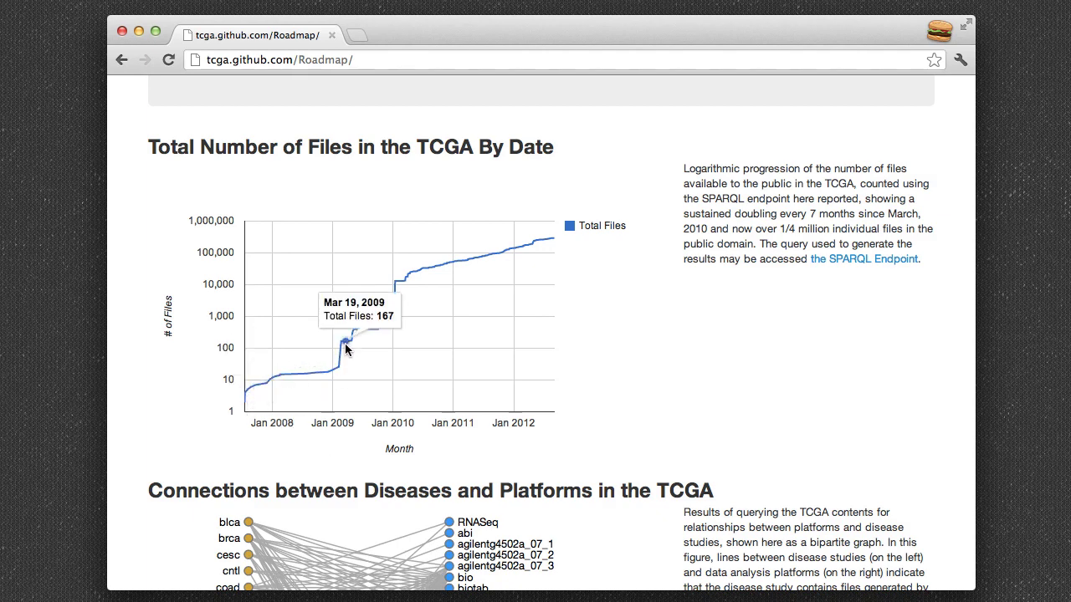
mouse_move(378, 326)
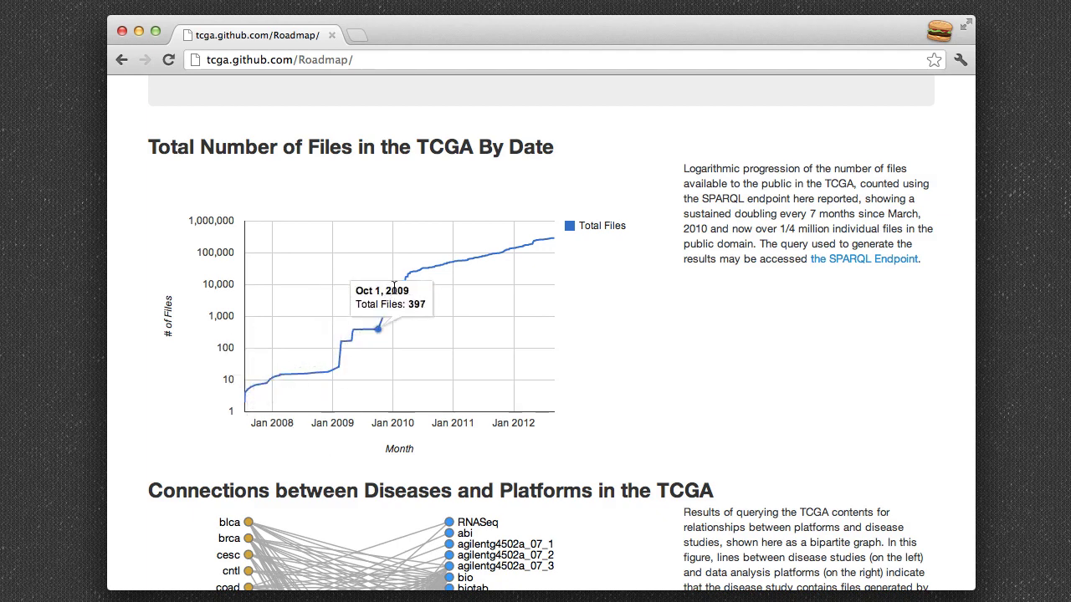
mouse_move(477, 262)
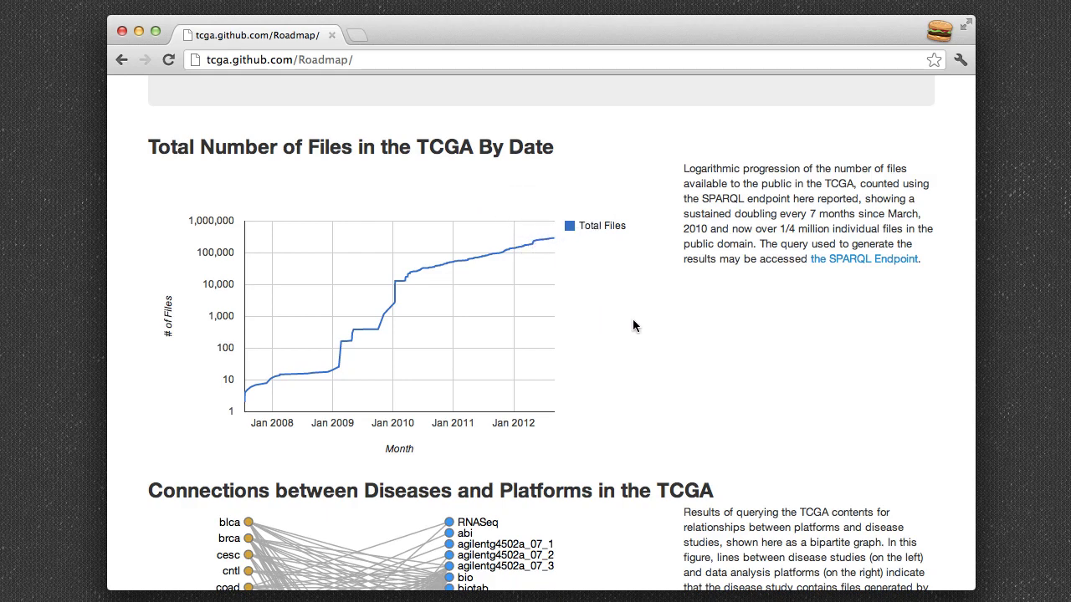
scroll(643, 320, down, 2)
scroll(643, 320, up, 2)
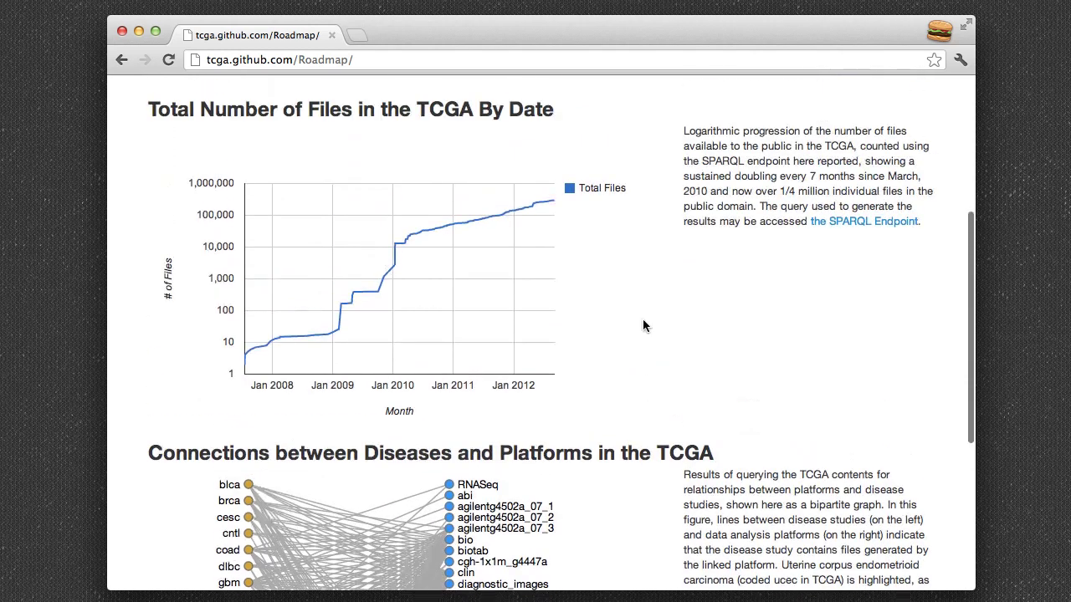
Step: Open the SPARQL Endpoint query behind the total files chart in a new tab, view it, and return to the dashboard
right_click(850, 224)
click(845, 233)
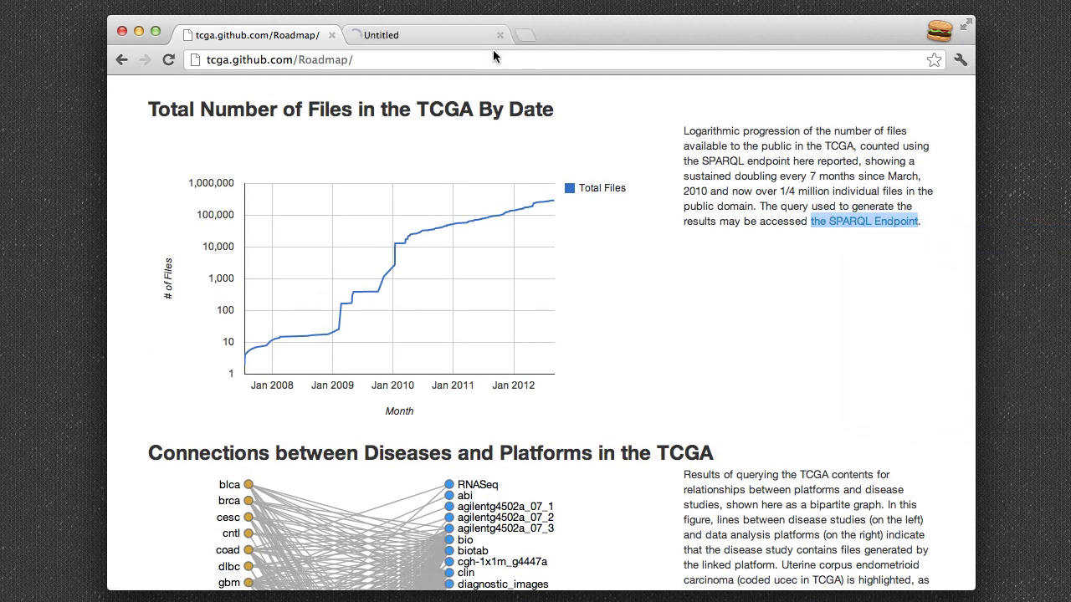
click(422, 35)
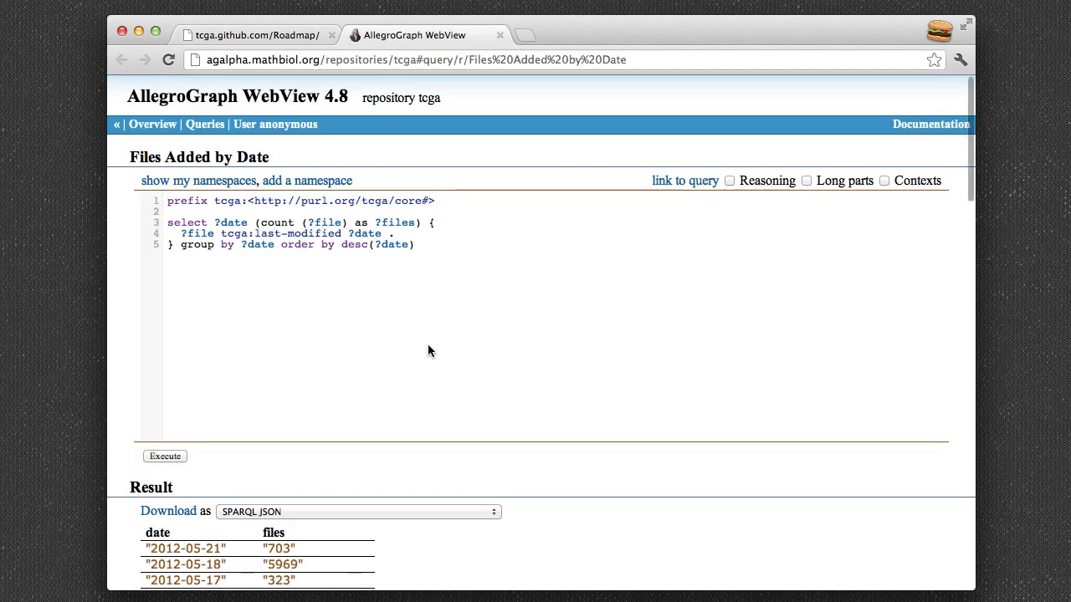
click(277, 34)
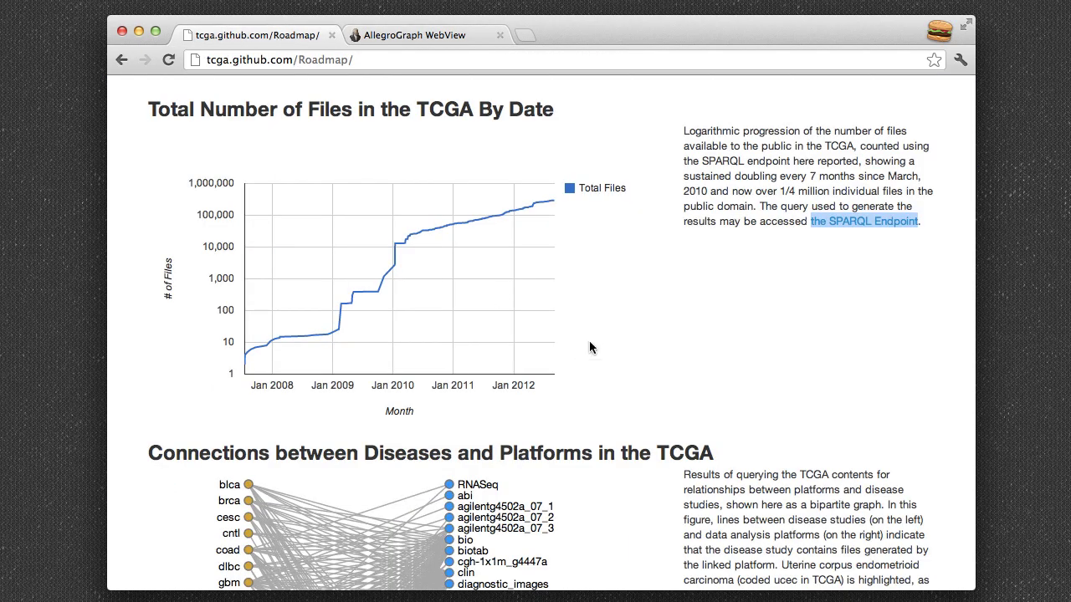
Step: Examine the graph of connections between diseases and platforms, and review the dashboard from its introduction through both figures
scroll(589, 348, down, 5)
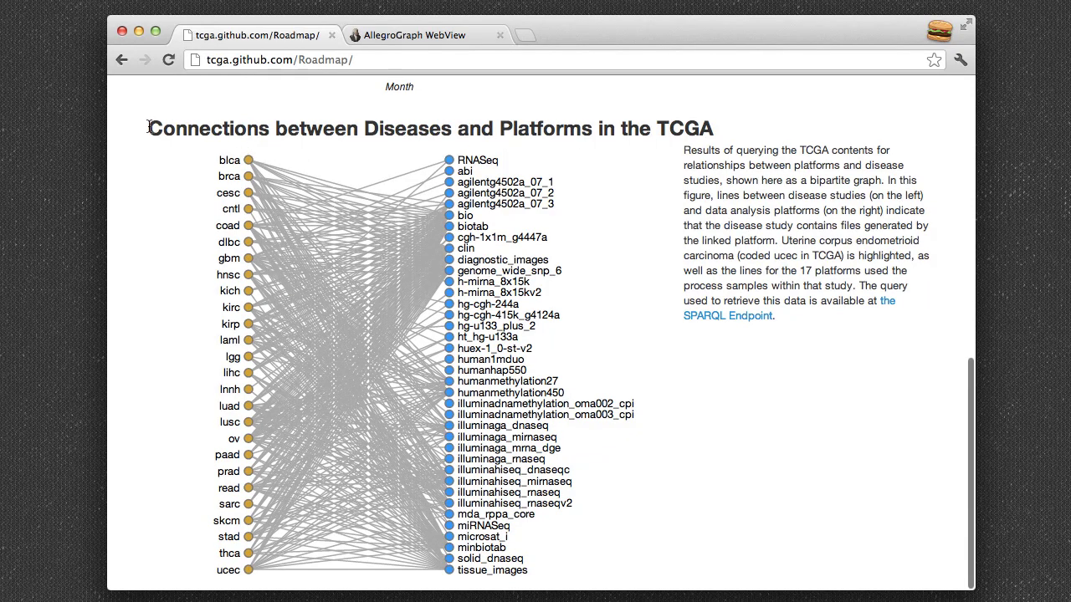
drag(148, 127, 709, 129)
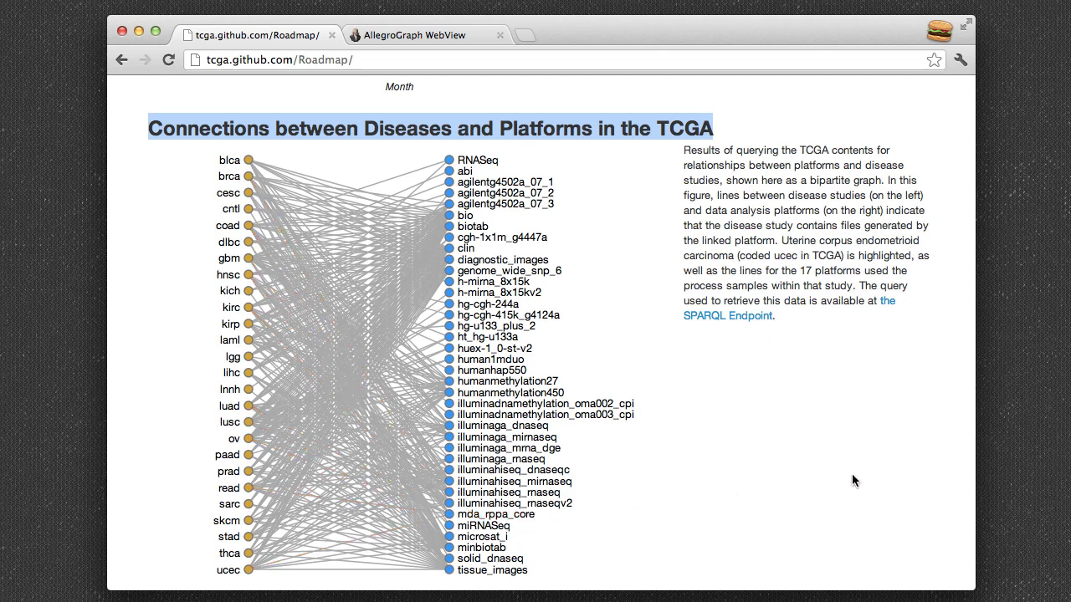
scroll(852, 474, up, 10)
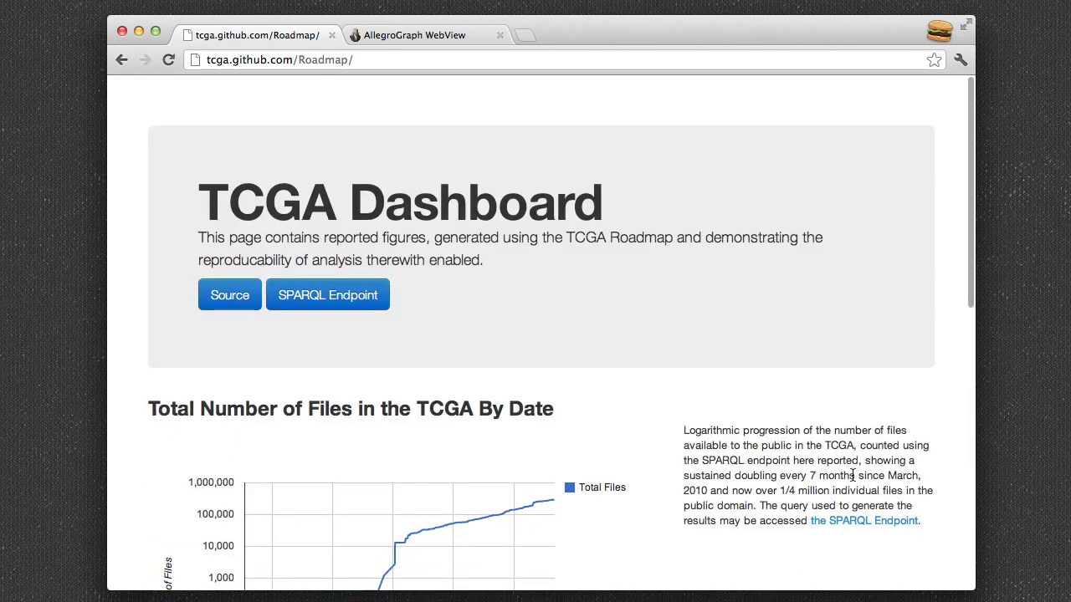
scroll(852, 475, down, 5)
scroll(853, 480, down, 5)
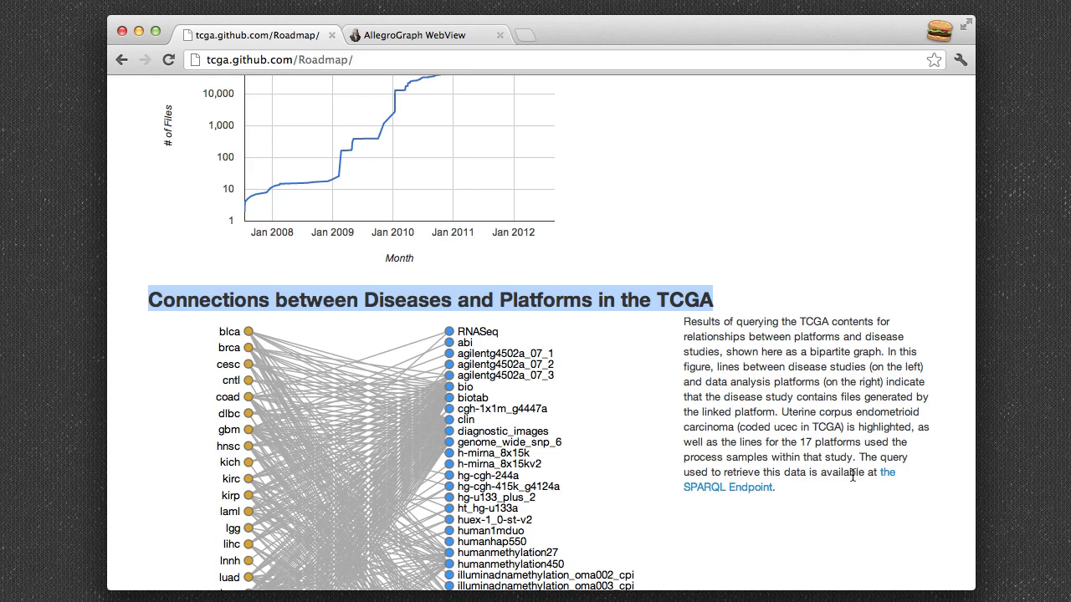
scroll(852, 476, up, 10)
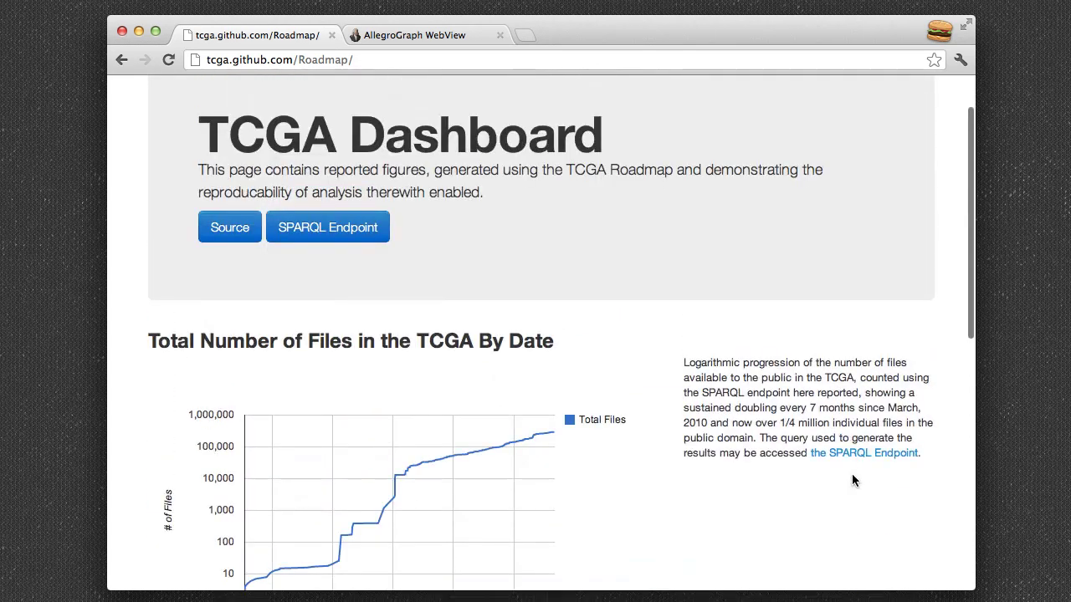